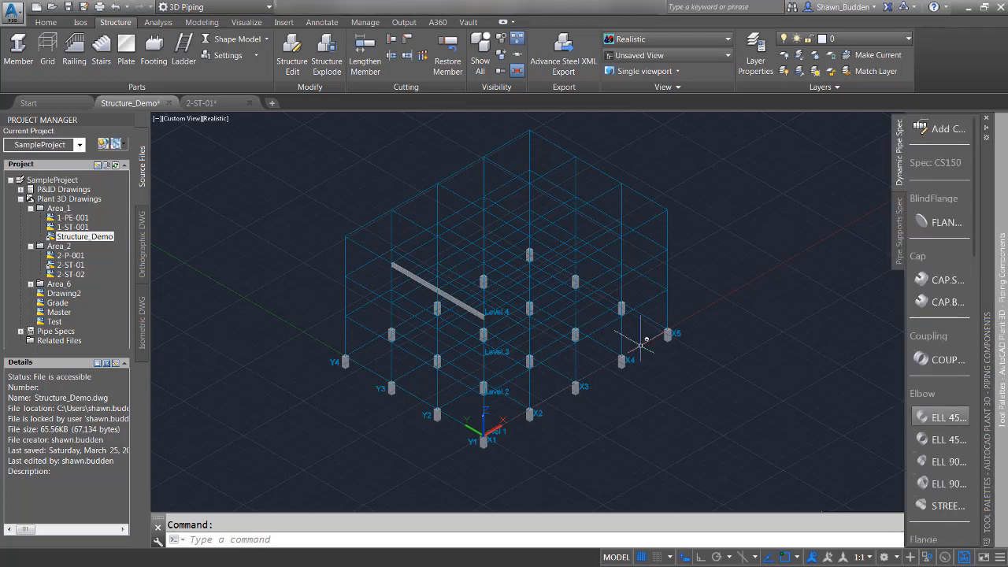
# Open the PIPE RACK grid for editing and append 60' to its platform values.
pyautogui.click(350, 229)
pyautogui.rightClick(302, 224)
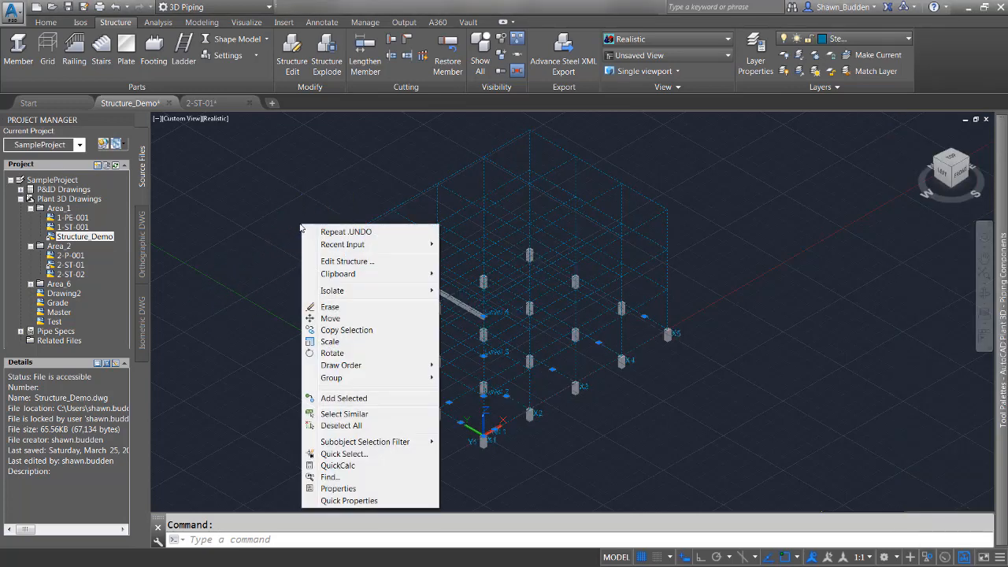
pyautogui.click(331, 260)
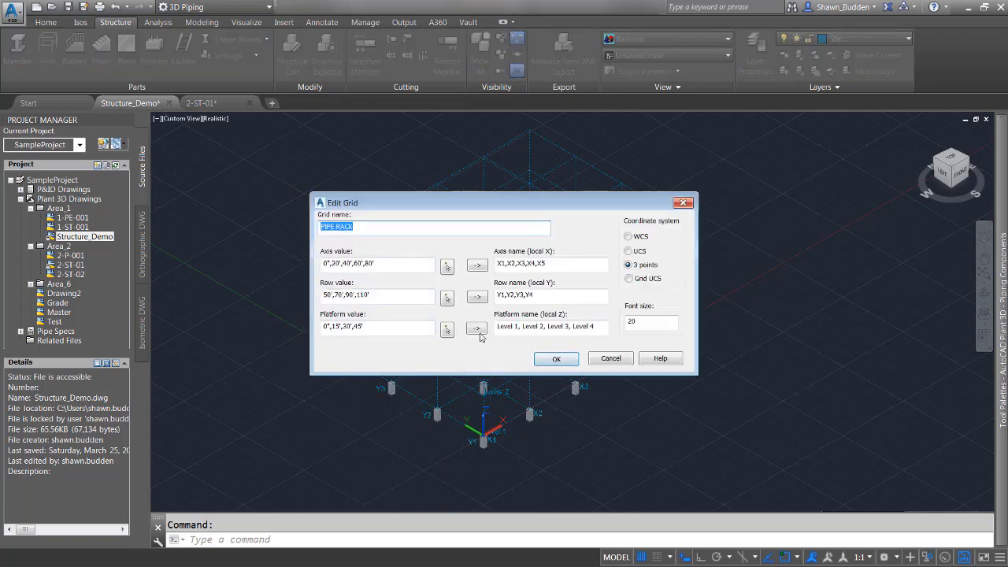
pyautogui.moveTo(554, 200); pyautogui.dragTo(832, 146)
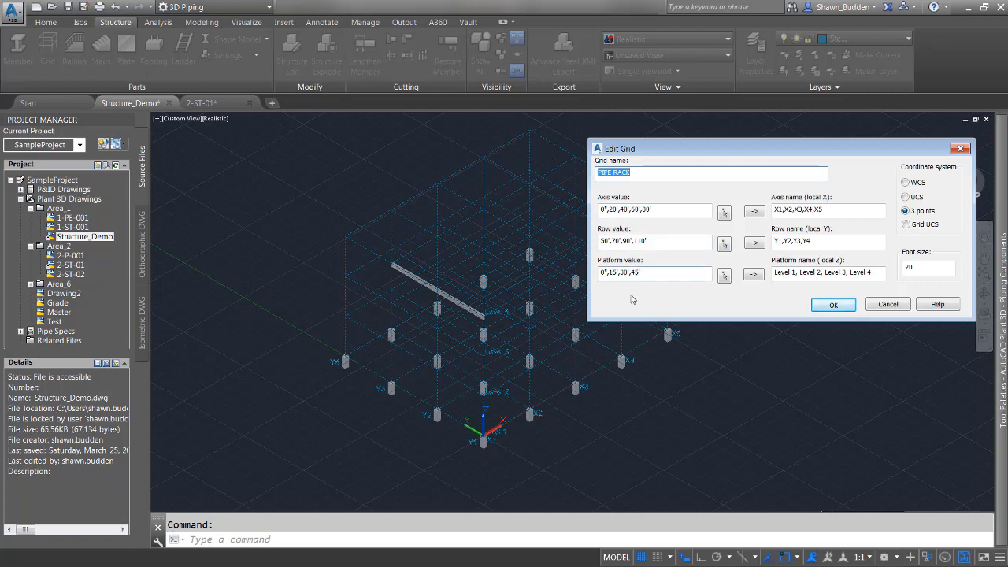
pyautogui.click(661, 277)
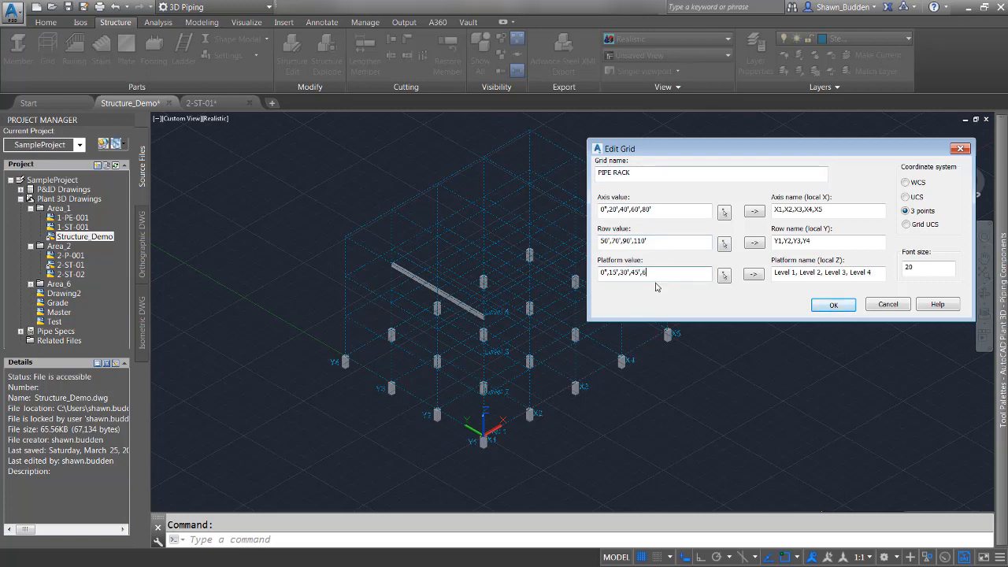
pyautogui.write('0')
# Append 130' to the grid's row values and 100' to its axis values.
pyautogui.click(661, 241)
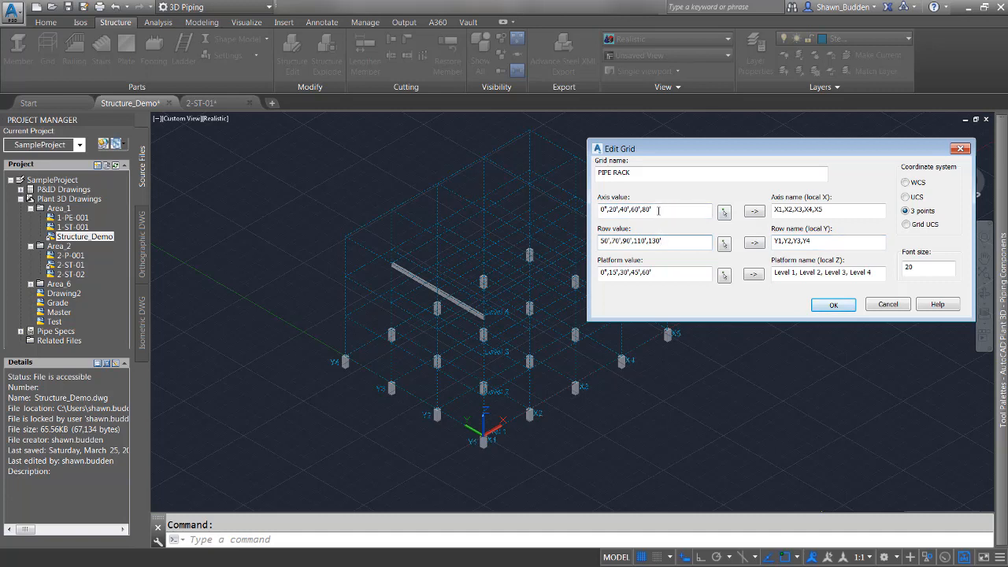
pyautogui.click(658, 209)
pyautogui.write(",100'")
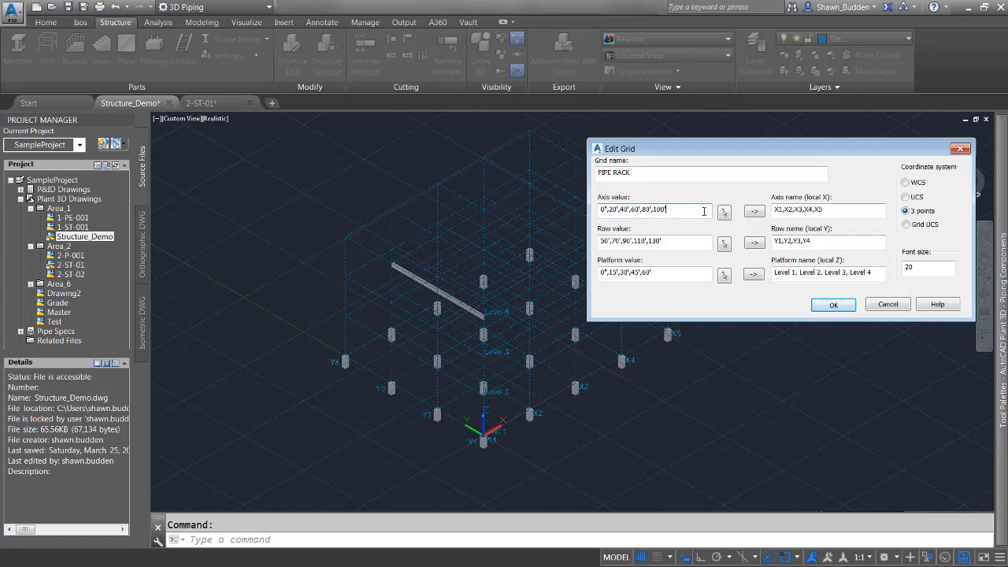
# Add the names X6, Y5 and Level 5 for the new axis, row and platform, and apply the grid edit.
pyautogui.click(842, 208)
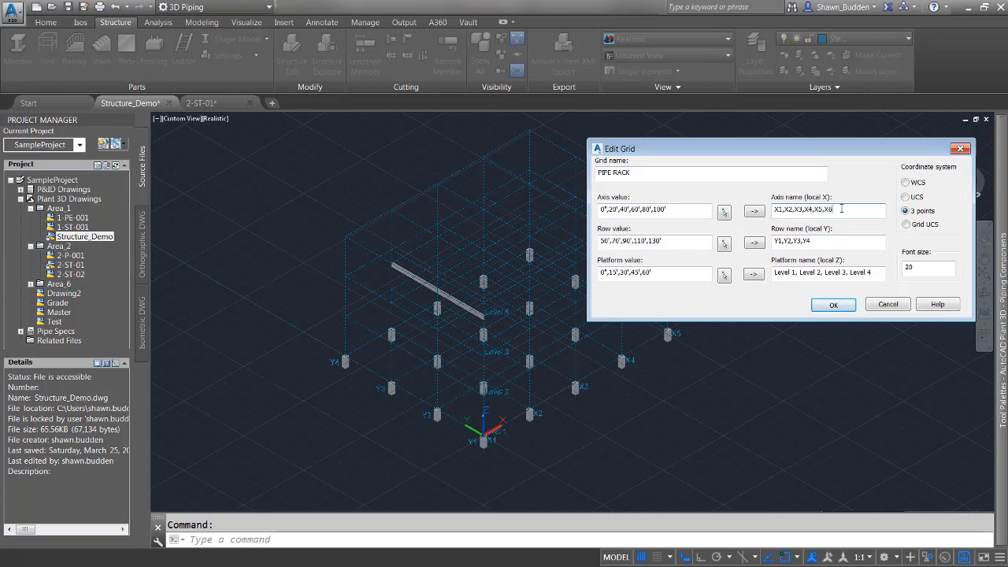
pyautogui.click(825, 242)
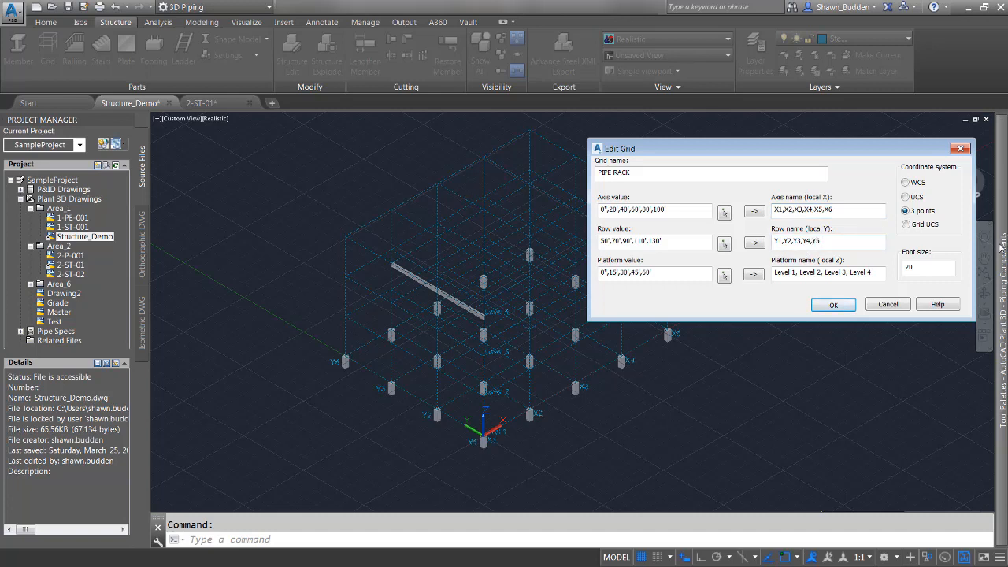
pyautogui.click(876, 273)
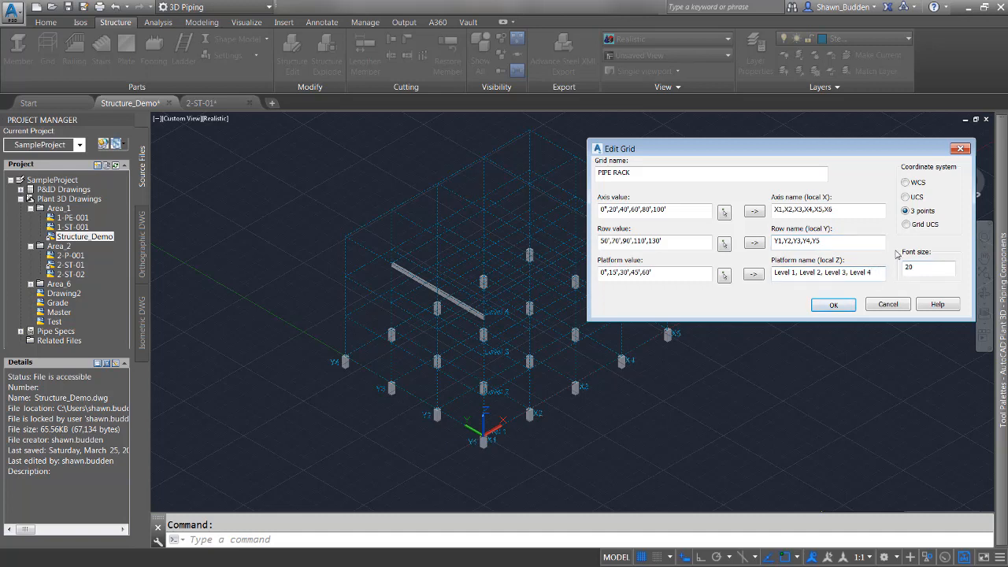
pyautogui.write(', Level 5')
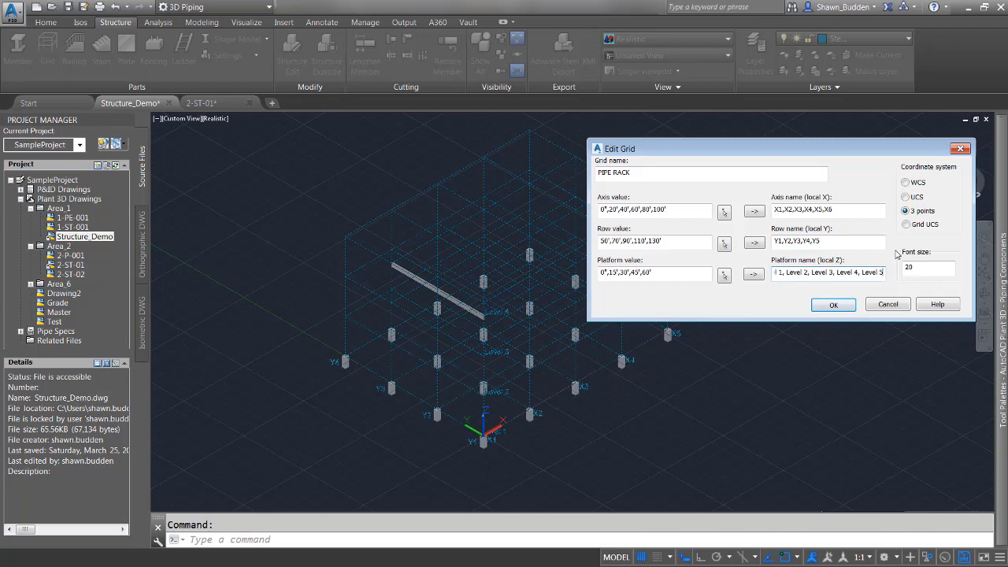
pyautogui.click(847, 307)
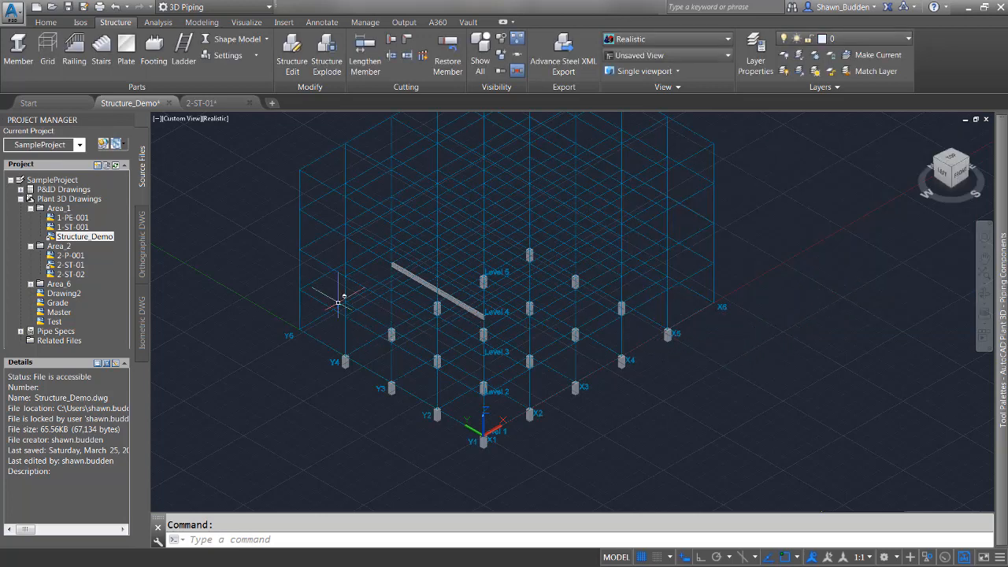
pyautogui.moveTo(437, 309); pyautogui.dragTo(461, 367, button='middle')
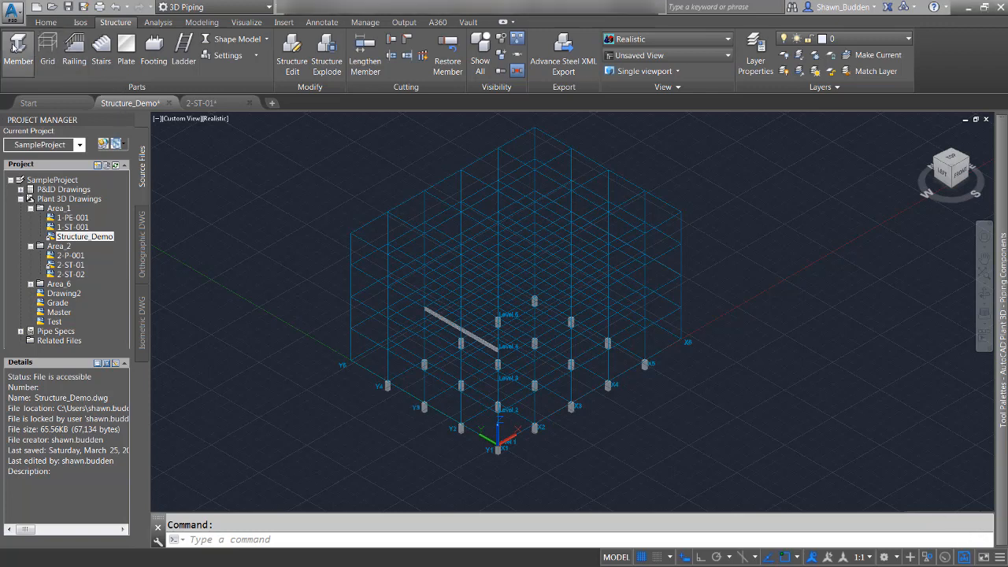
pyautogui.click(234, 235)
pyautogui.click(340, 165)
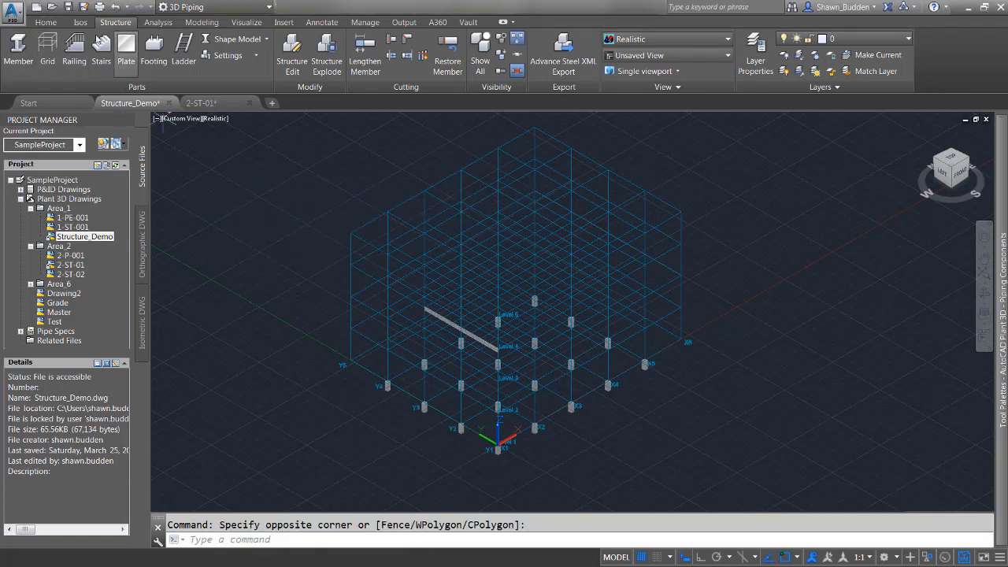
# Draw a structural member in empty space outside the grid.
pyautogui.click(26, 41)
pyautogui.click(194, 216)
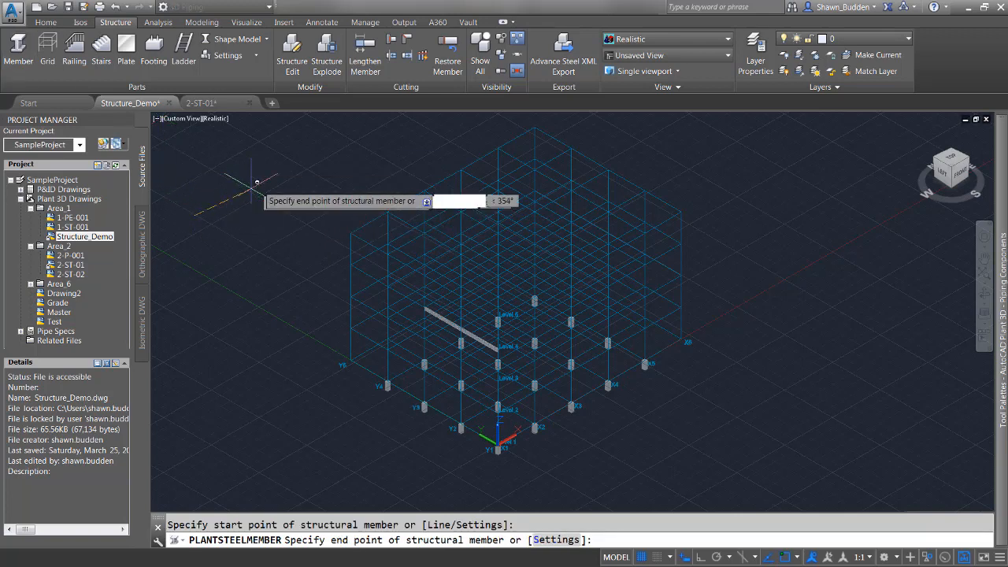
pyautogui.rightClick(247, 248)
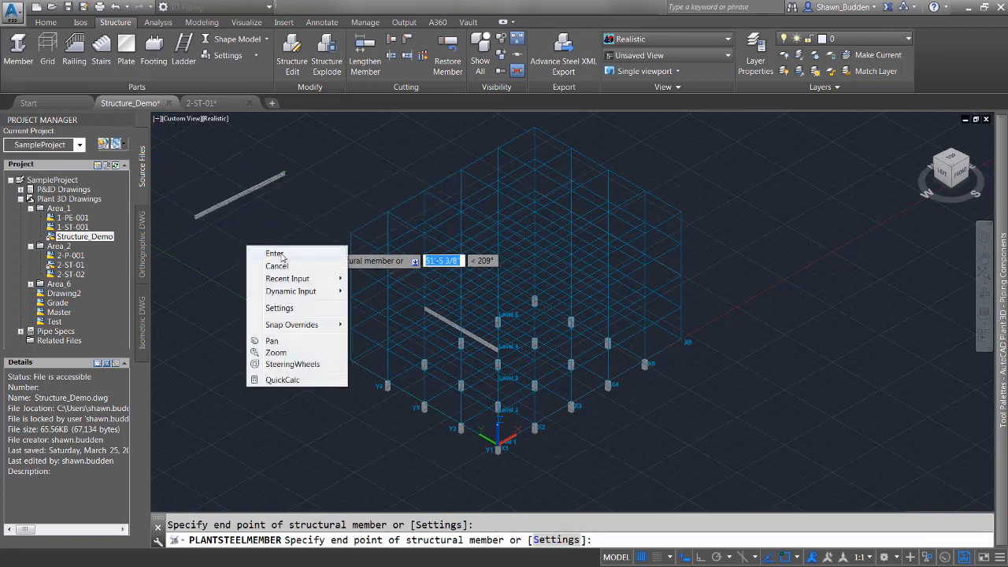
pyautogui.click(280, 259)
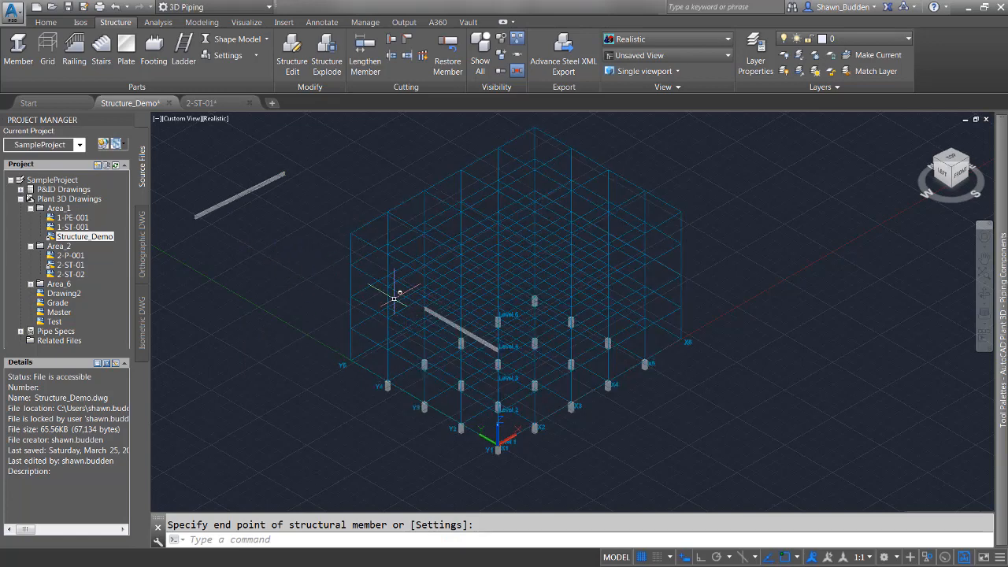
# Erase the stray structural member outside the grid.
pyautogui.moveTo(394, 299); pyautogui.dragTo(518, 322, button='middle')
pyautogui.scroll(5, 523, 323)
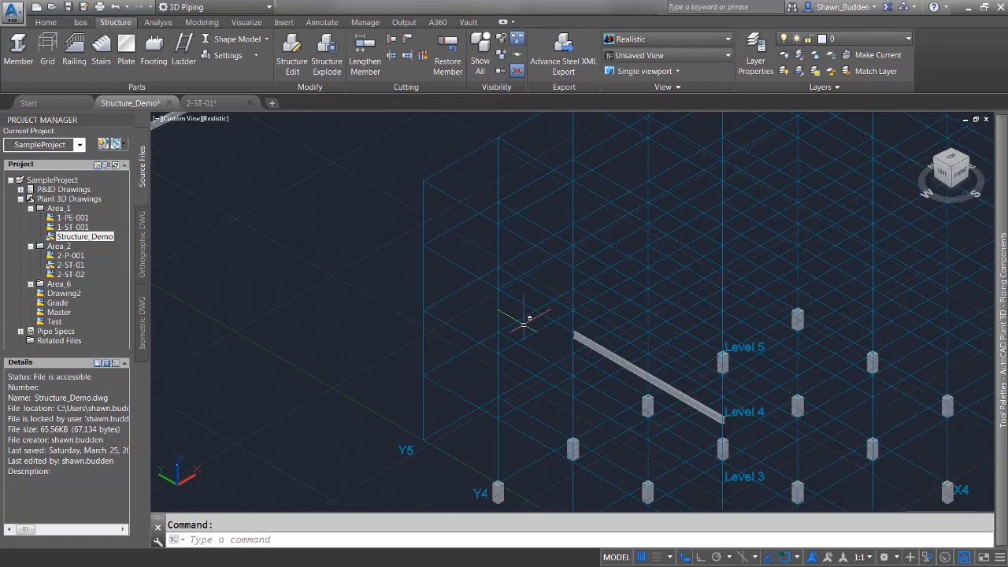
pyautogui.scroll(-5, 523, 323)
pyautogui.click(288, 200)
pyautogui.rightClick(285, 205)
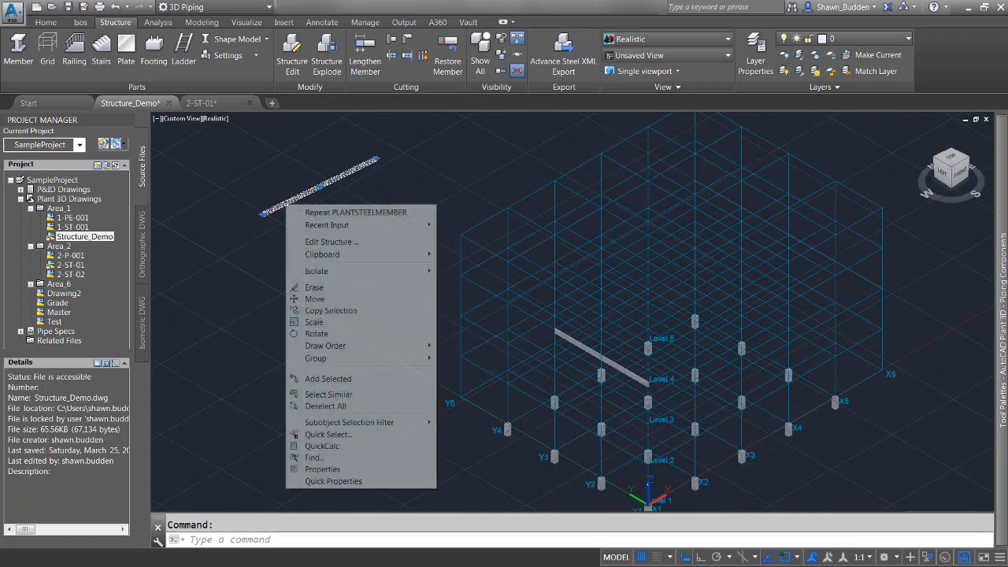
pyautogui.click(314, 288)
# Draw a structural member between two grid points on the top platform level, parallel to the existing beam.
pyautogui.moveTo(321, 300); pyautogui.dragTo(239, 252, button='middle')
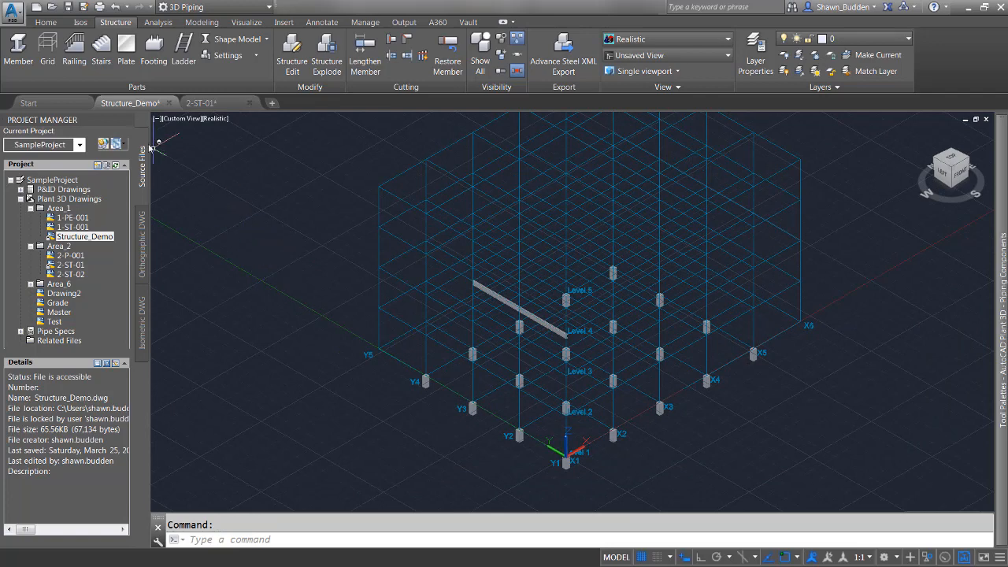
pyautogui.click(18, 46)
pyautogui.scroll(3, 450, 272)
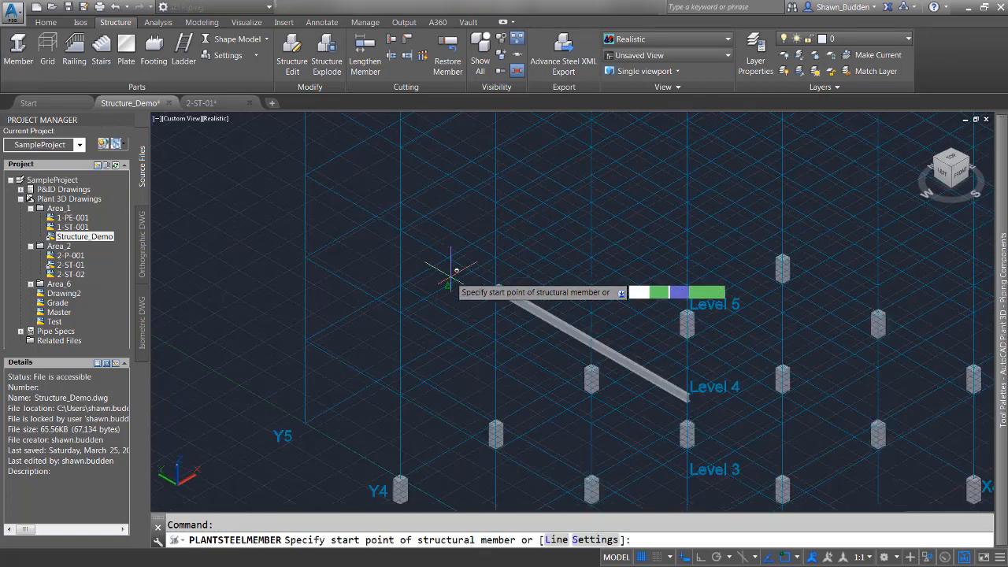
pyautogui.moveTo(450, 260); pyautogui.dragTo(425, 407, button='middle')
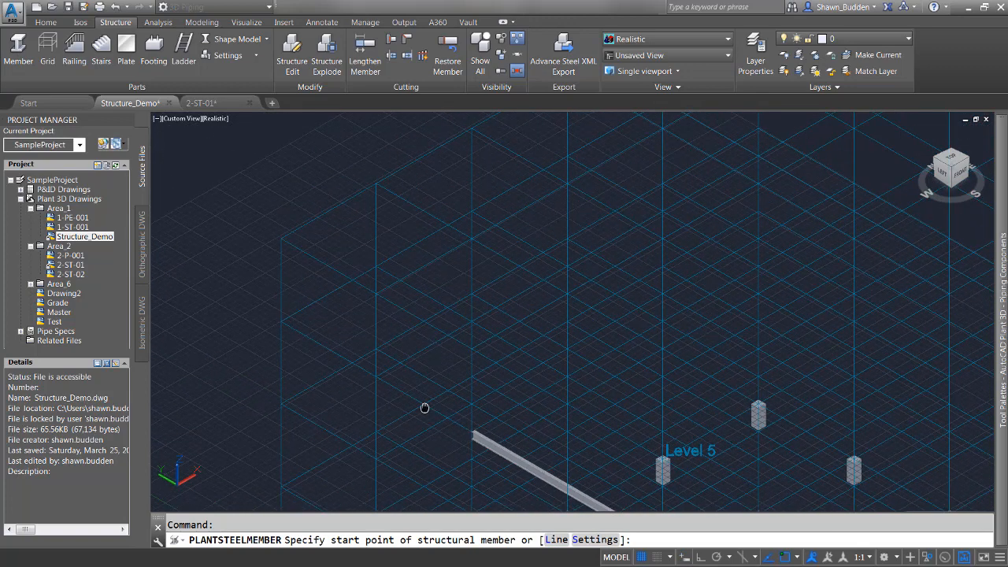
pyautogui.click(471, 349)
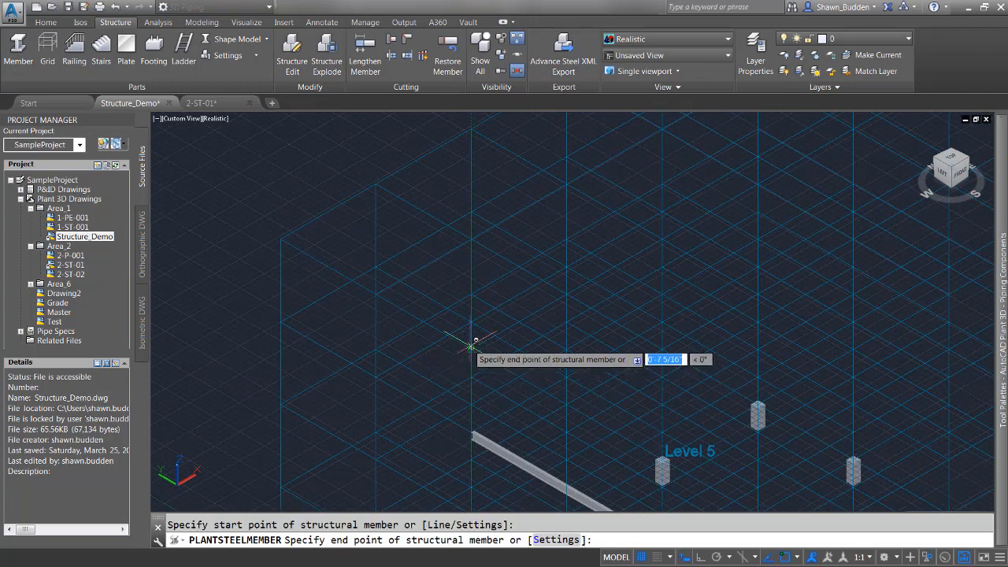
pyautogui.click(279, 239)
pyautogui.rightClick(280, 238)
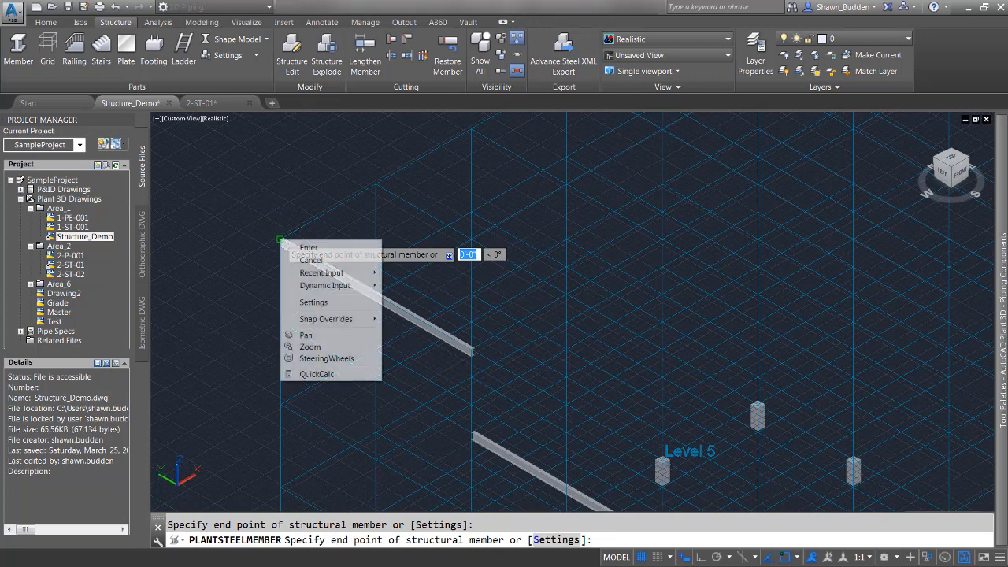
pyautogui.click(308, 248)
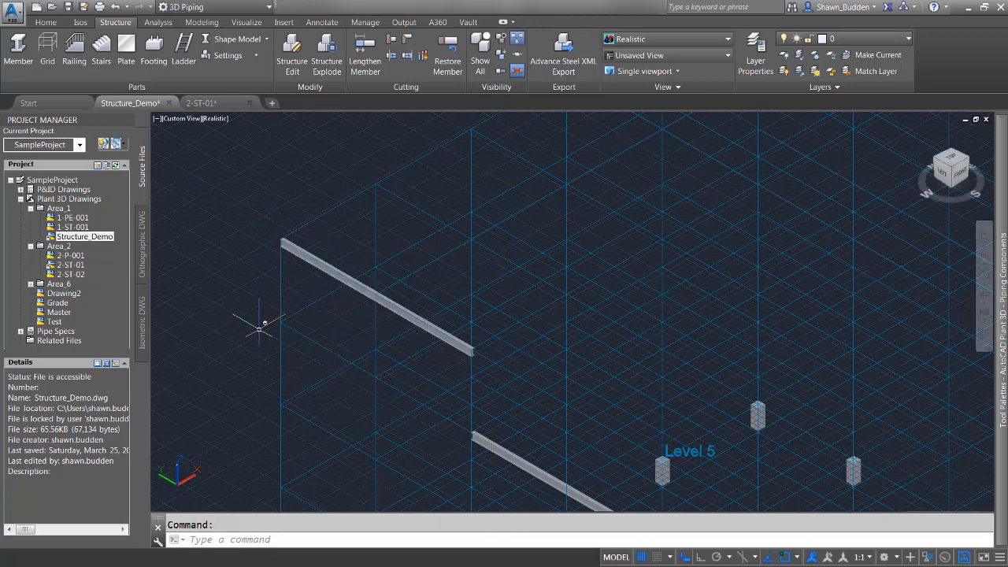
# Review the grid's values in its edit dialog without changing them.
pyautogui.scroll(-3, 260, 327)
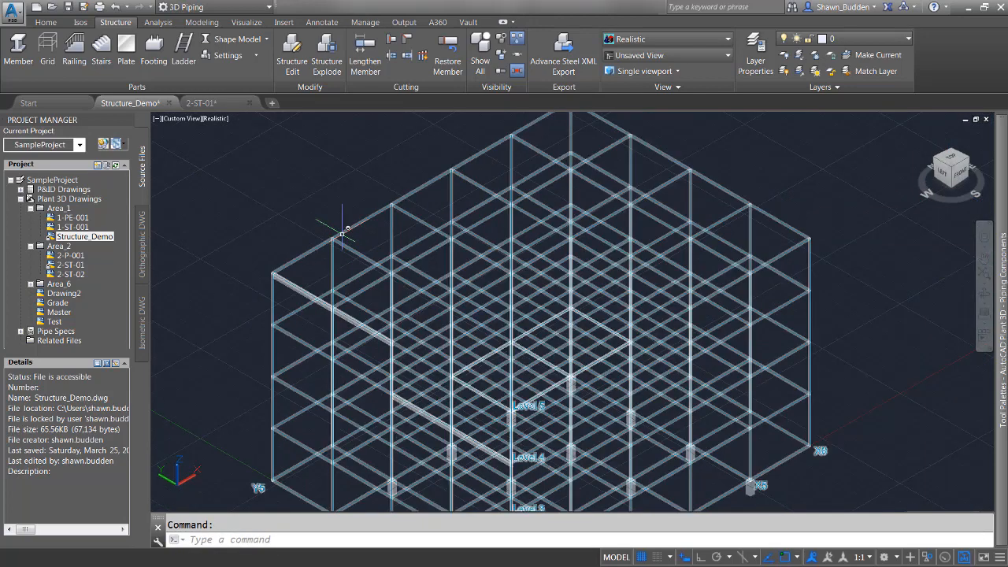
pyautogui.click(342, 234)
pyautogui.rightClick(342, 234)
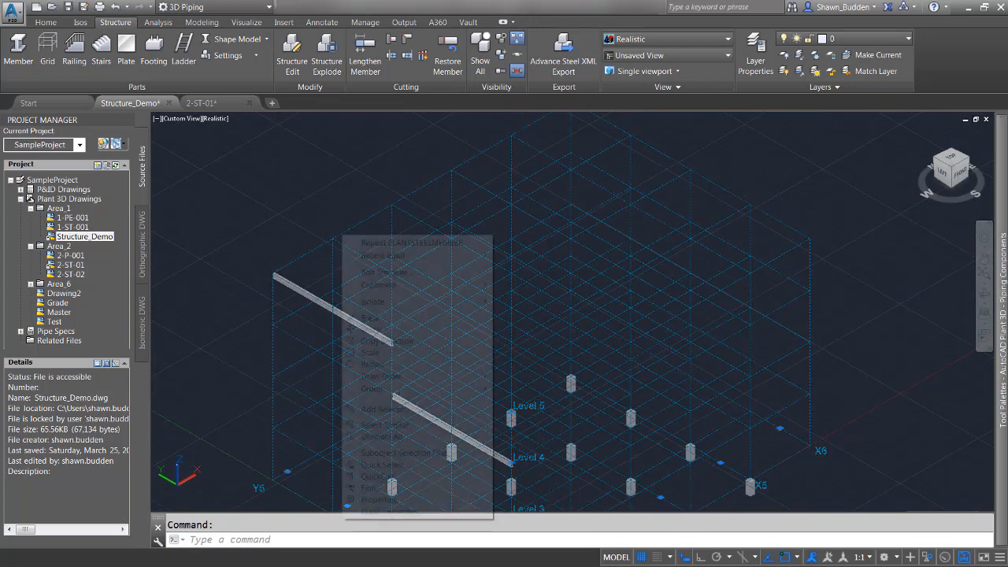
pyautogui.click(388, 272)
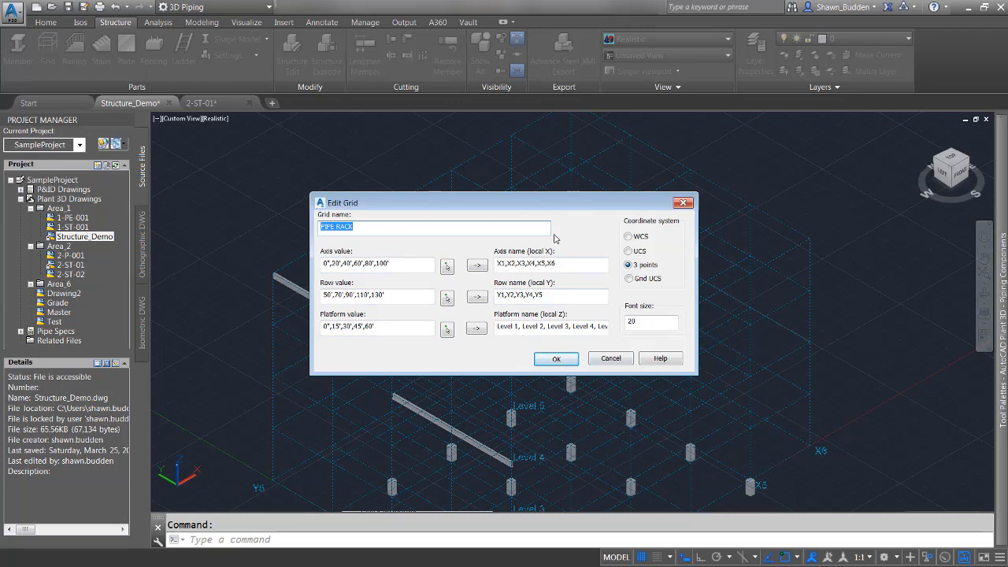
pyautogui.click(620, 357)
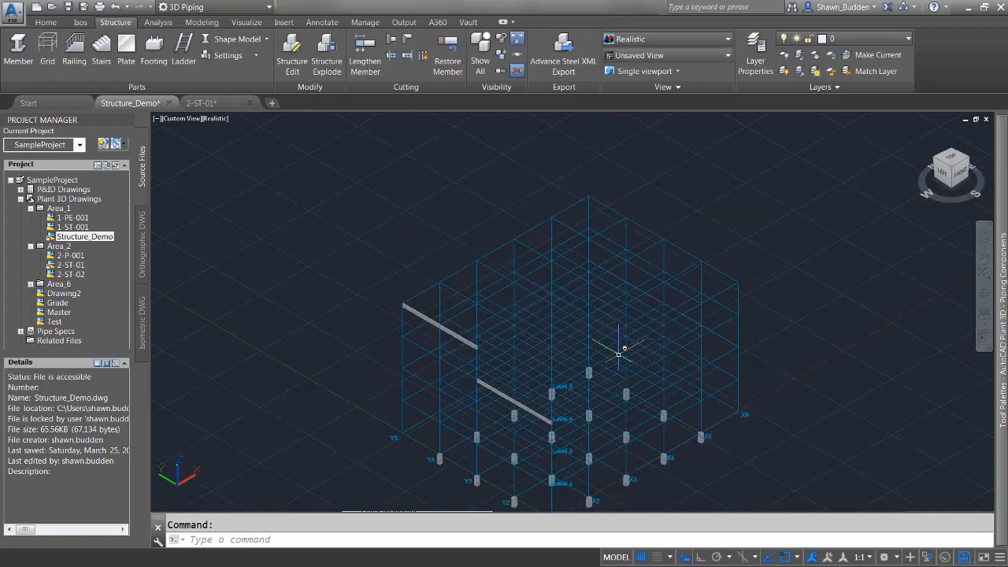
pyautogui.moveTo(619, 356); pyautogui.dragTo(634, 276, button='middle')
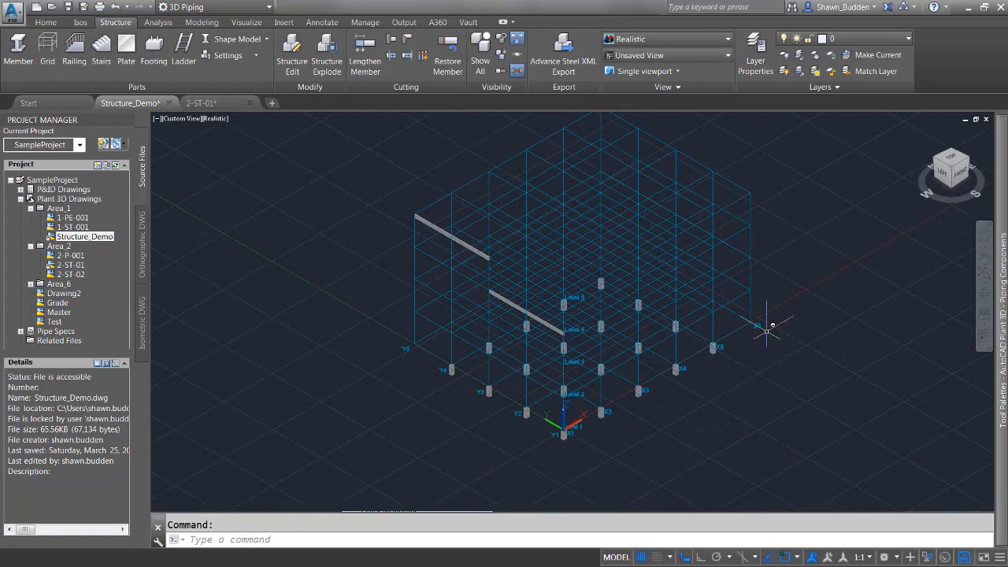
pyautogui.scroll(5, 767, 327)
pyautogui.scroll(-4, 769, 330)
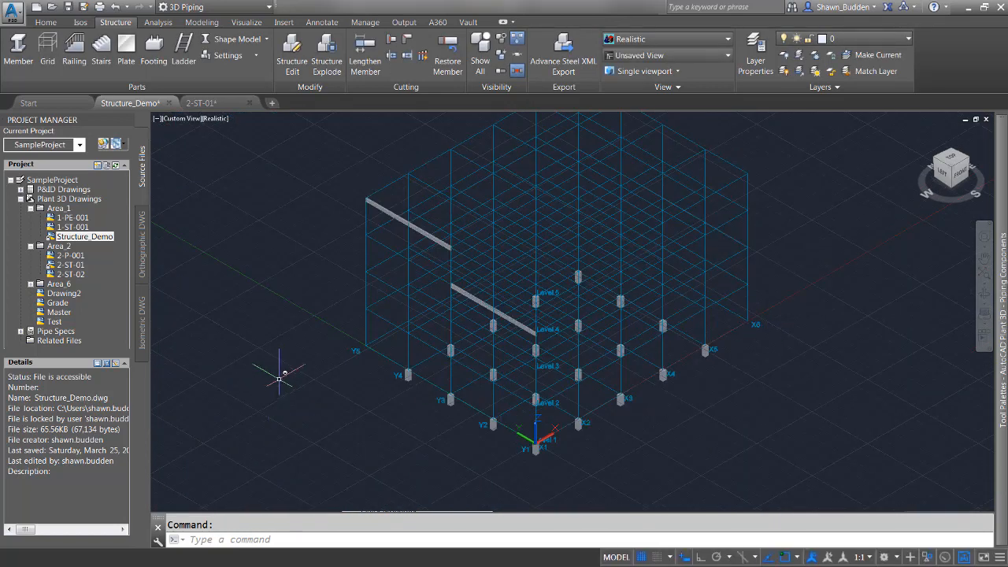
pyautogui.scroll(3, 279, 379)
pyautogui.scroll(-4, 289, 355)
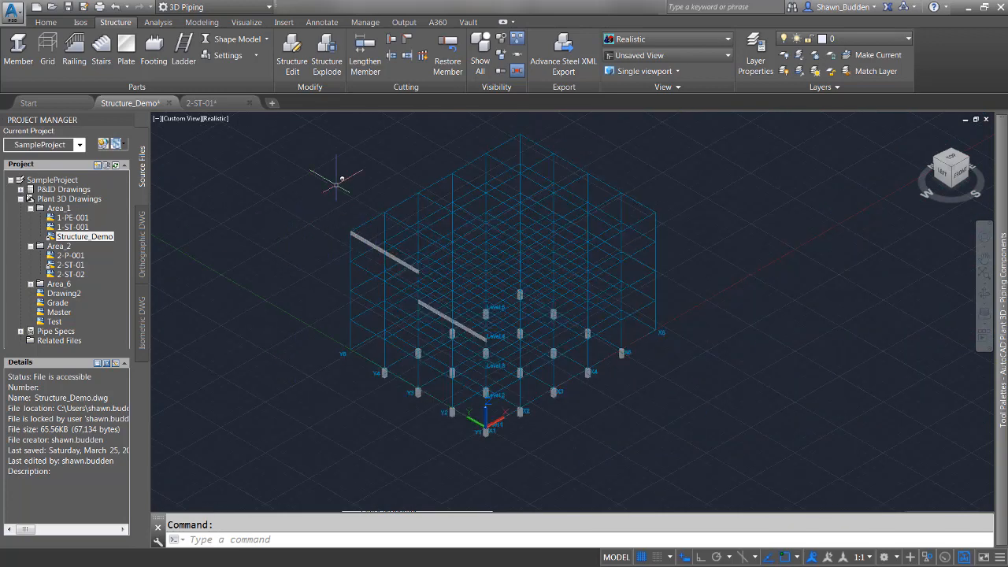
# Reopen the grid for editing and set its row values to 50',70',90',110',150'.
pyautogui.click(407, 201)
pyautogui.rightClick(407, 201)
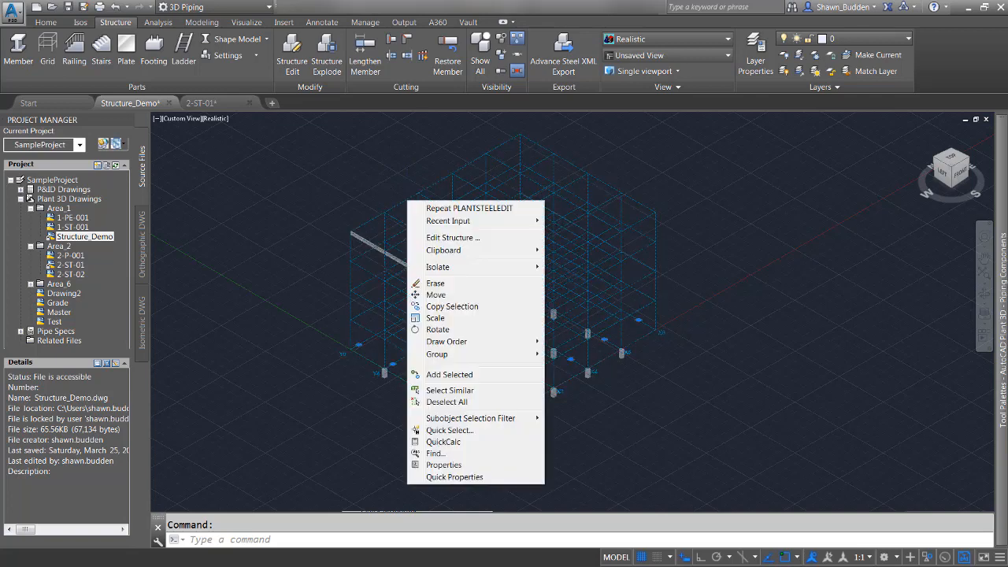
pyautogui.click(453, 238)
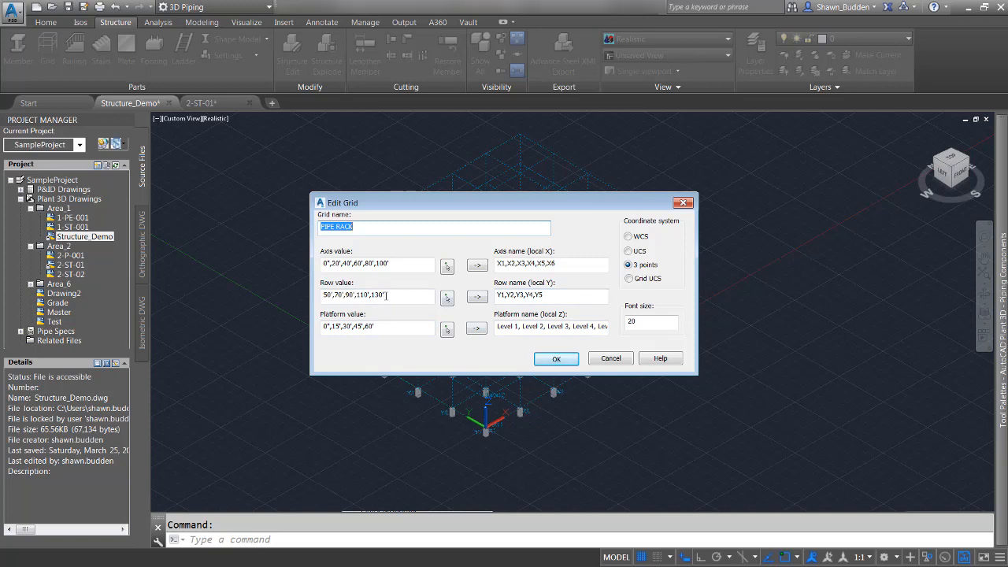
pyautogui.click(394, 296)
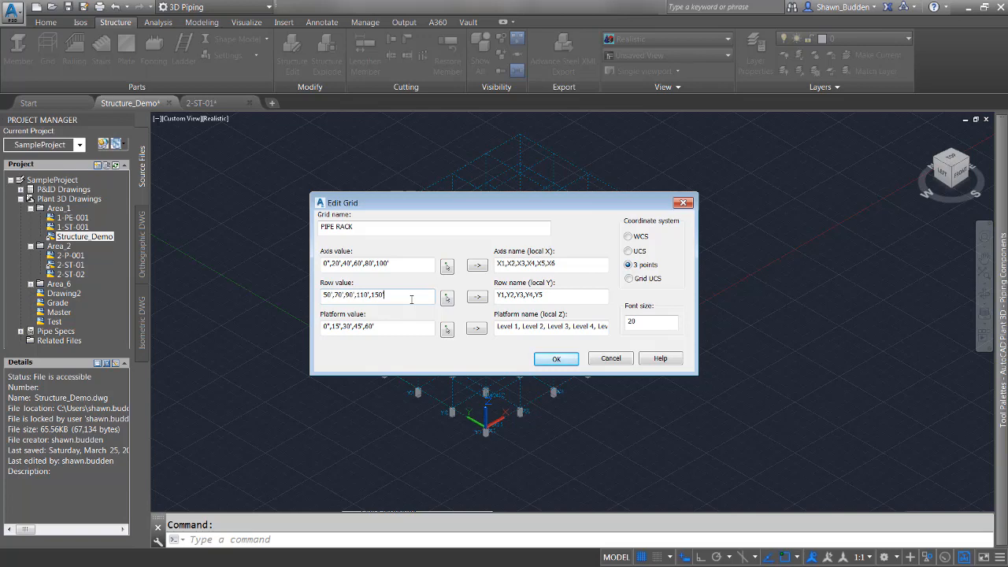
pyautogui.press('Return')
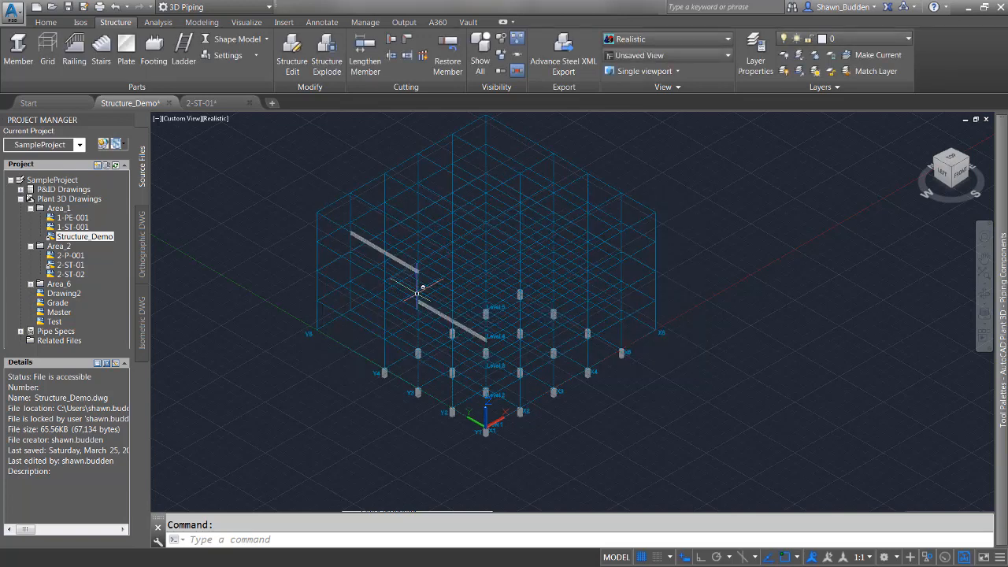
# Stretch the existing beam's end grip out to the grid line further along its axis.
pyautogui.scroll(6, 352, 227)
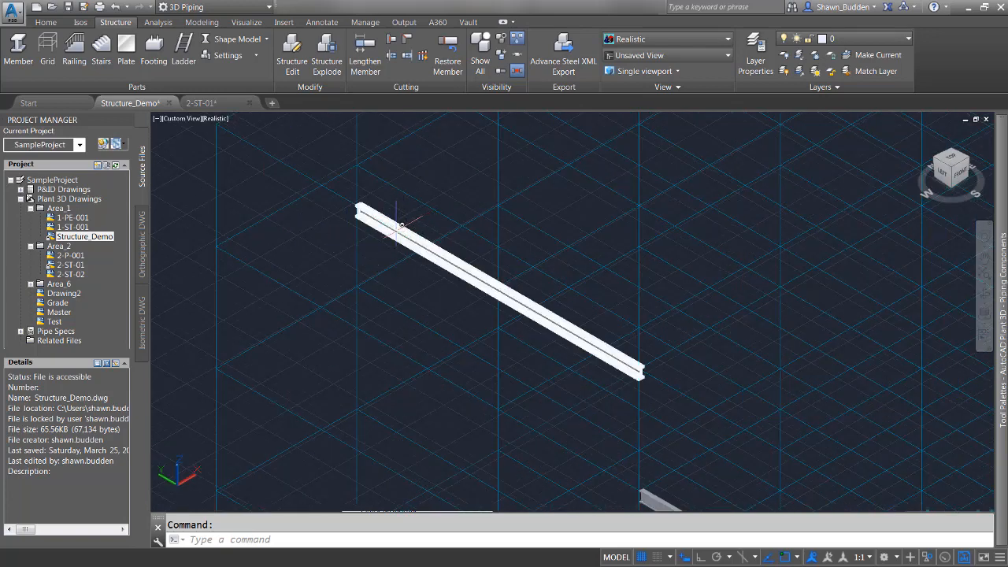
pyautogui.moveTo(363, 247); pyautogui.dragTo(449, 309, button='middle')
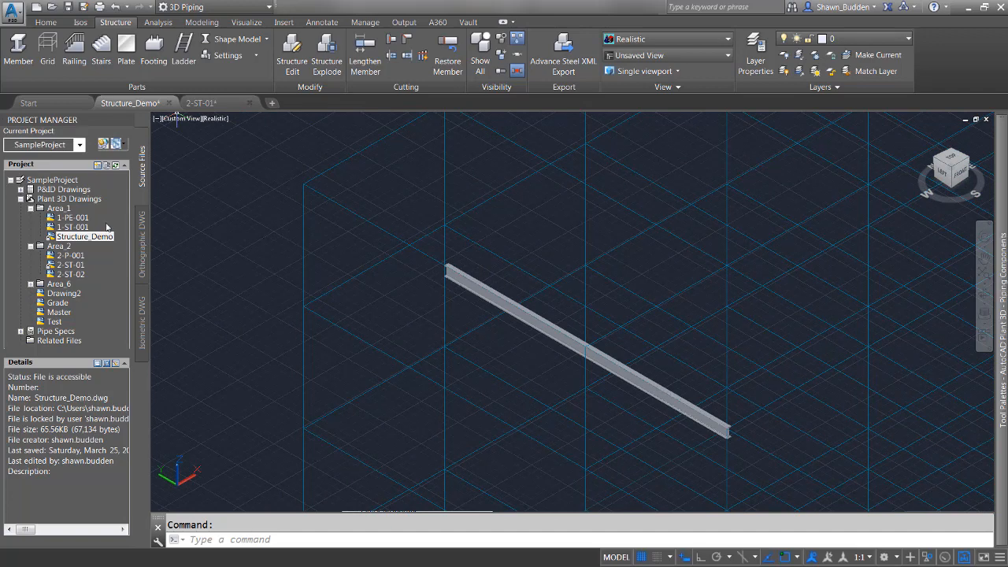
pyautogui.click(482, 296)
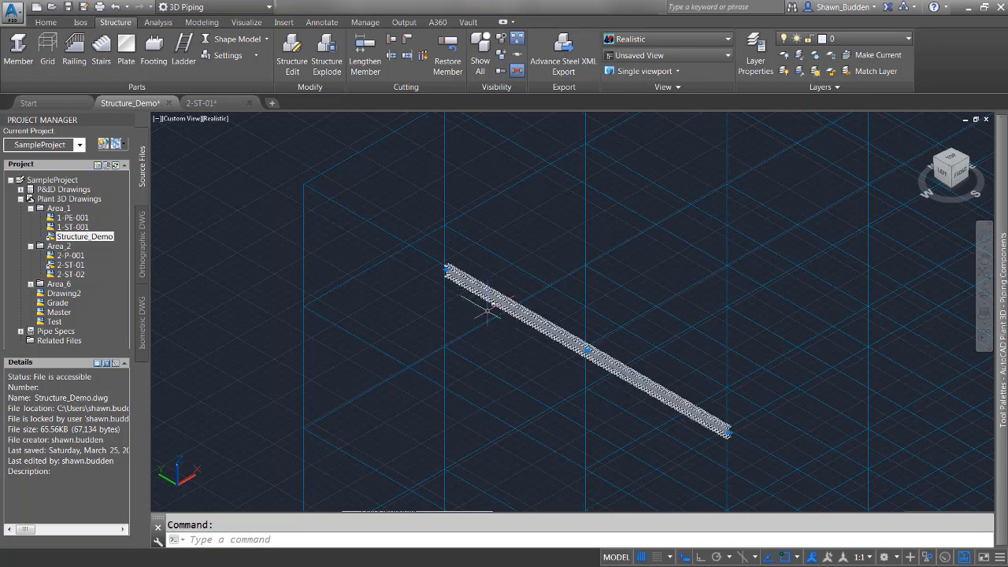
pyautogui.scroll(2, 466, 298)
pyautogui.scroll(2, 405, 275)
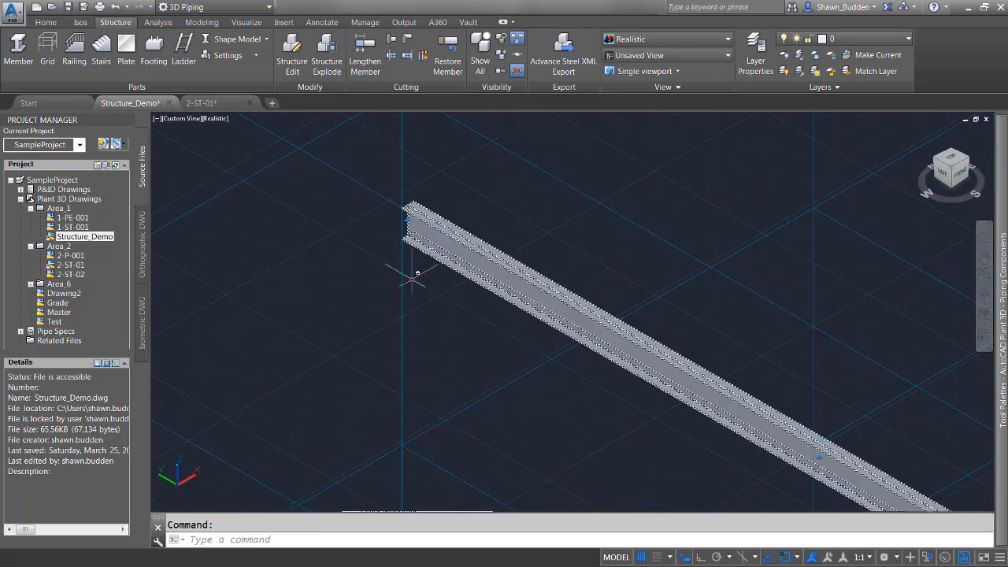
pyautogui.keyDown('shift'); pyautogui.moveTo(506, 304); pyautogui.dragTo(633, 376, button='middle'); pyautogui.keyUp('shift')
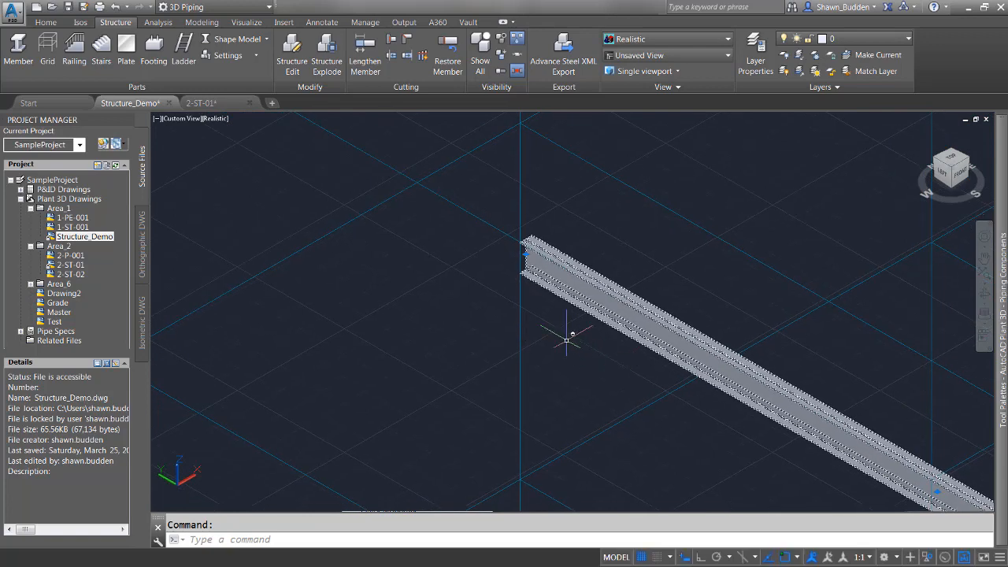
pyautogui.moveTo(352, 291); pyautogui.dragTo(467, 394, button='middle')
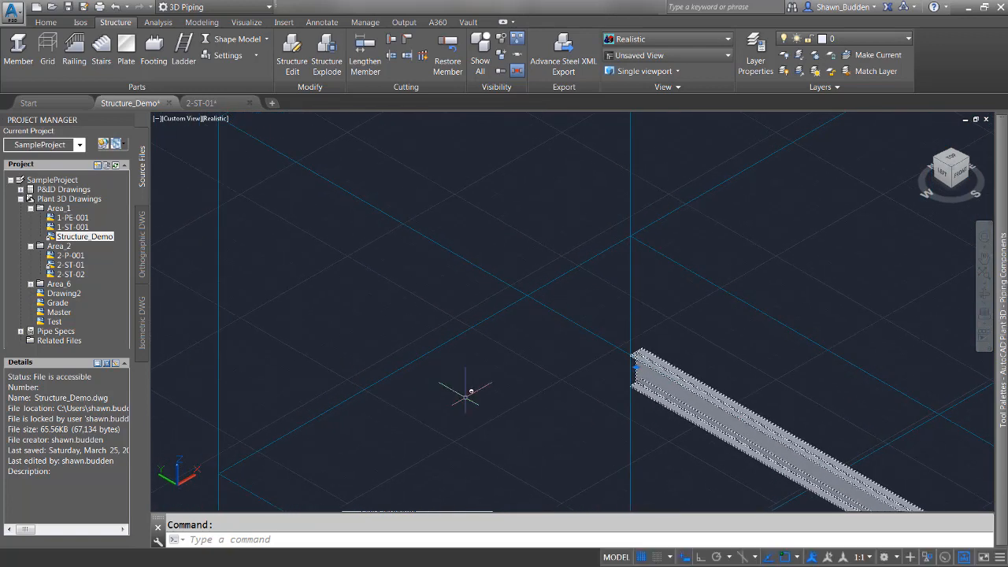
pyautogui.scroll(-3, 464, 390)
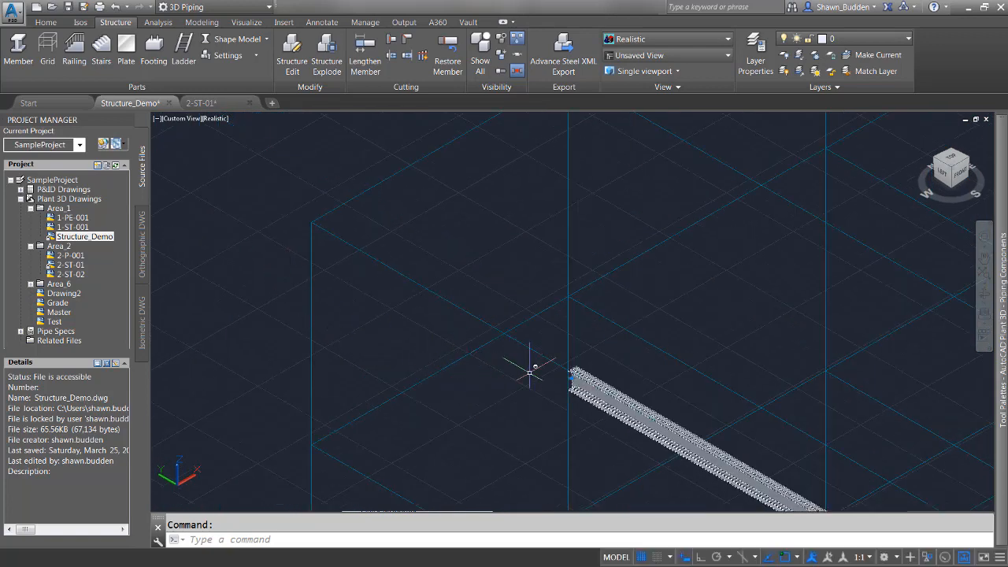
pyautogui.click(572, 378)
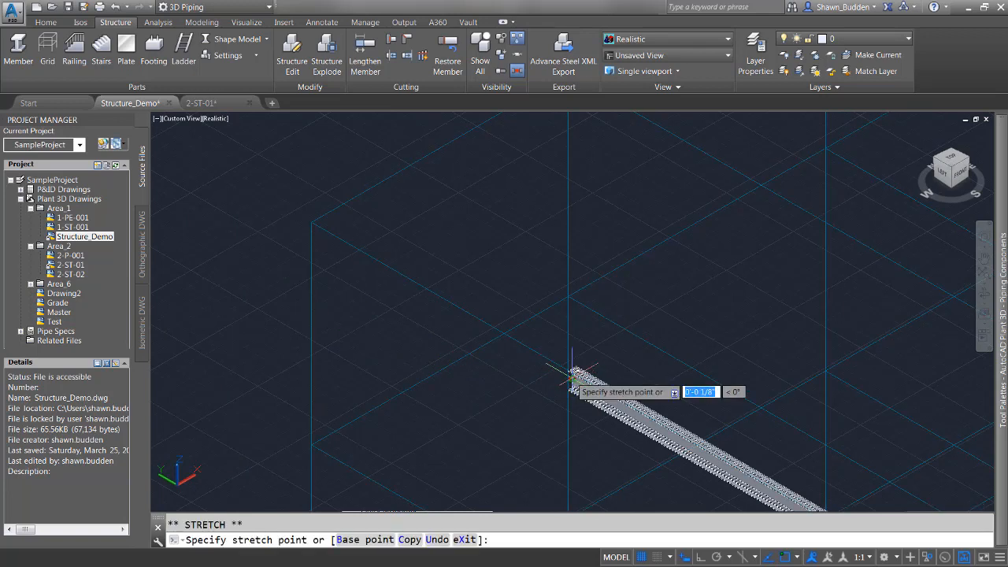
pyautogui.click(320, 233)
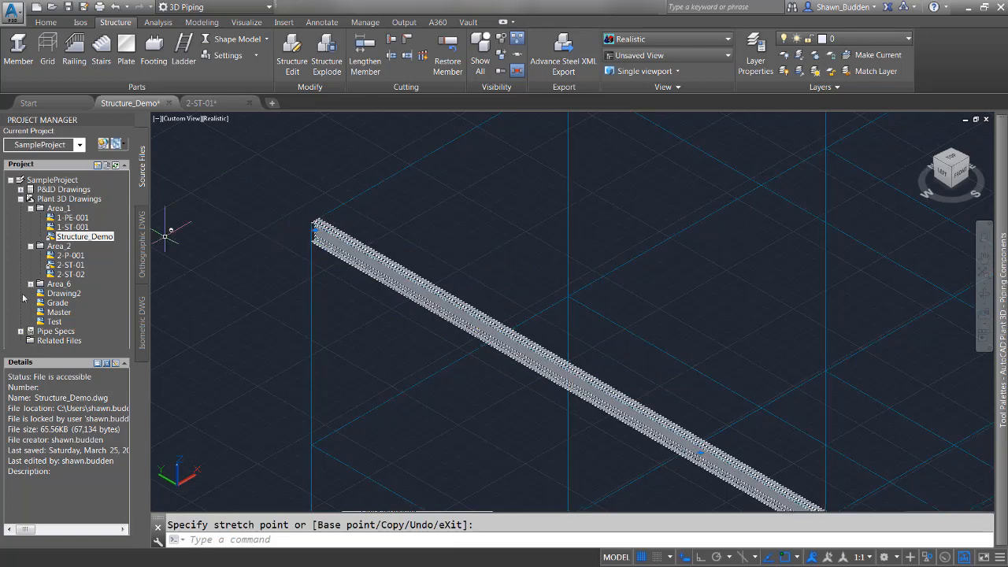
# Draw a new structural member 50' long from a grid point on the top platform level.
pyautogui.scroll(-2, 360, 356)
pyautogui.scroll(-2, 447, 373)
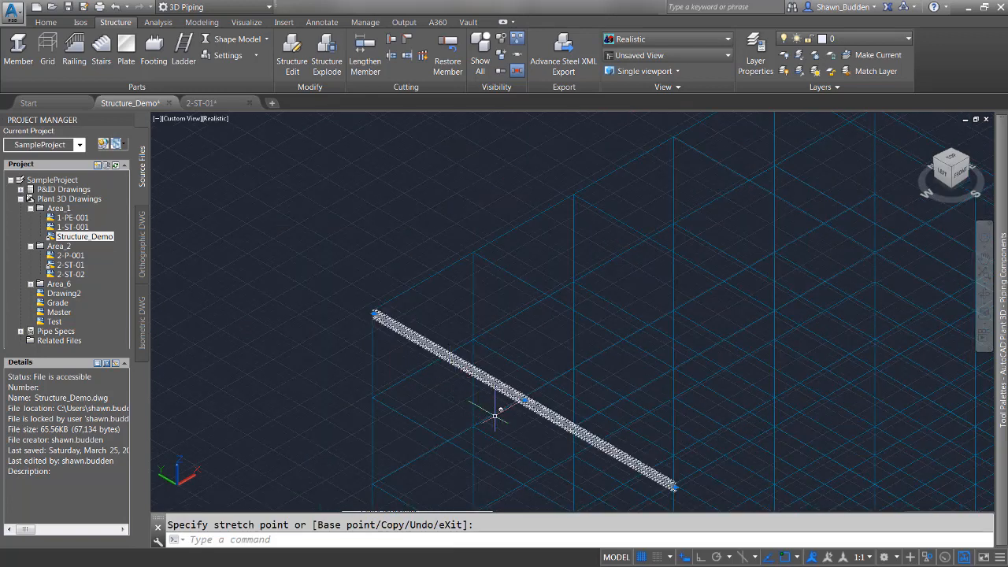
pyautogui.moveTo(494, 416); pyautogui.dragTo(419, 312, button='middle')
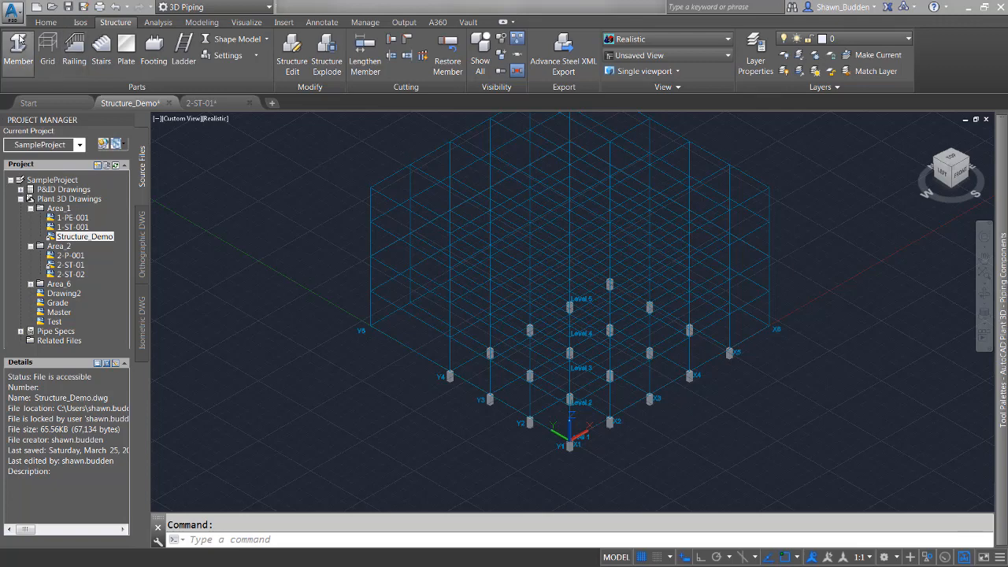
pyautogui.scroll(3, 371, 191)
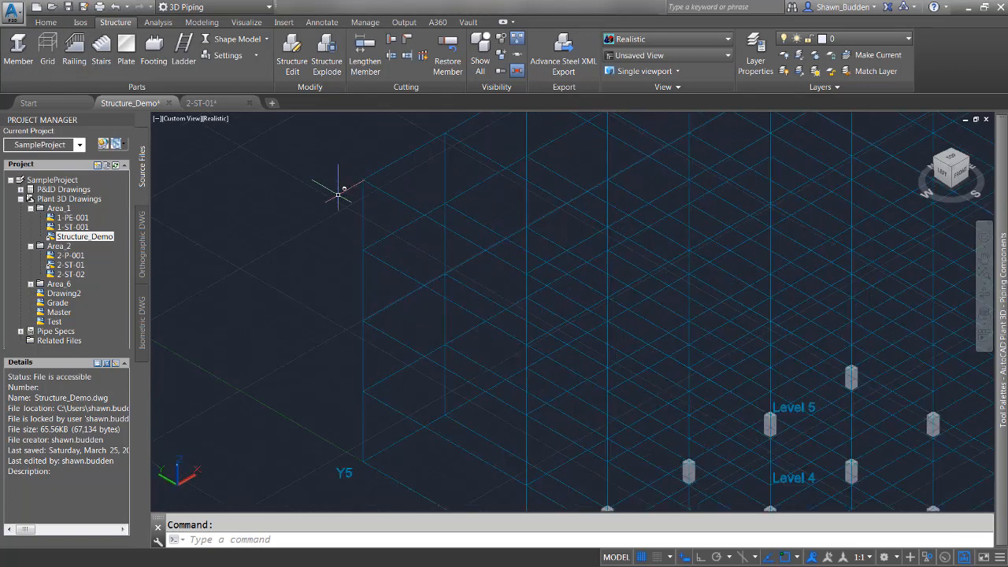
pyautogui.click(18, 51)
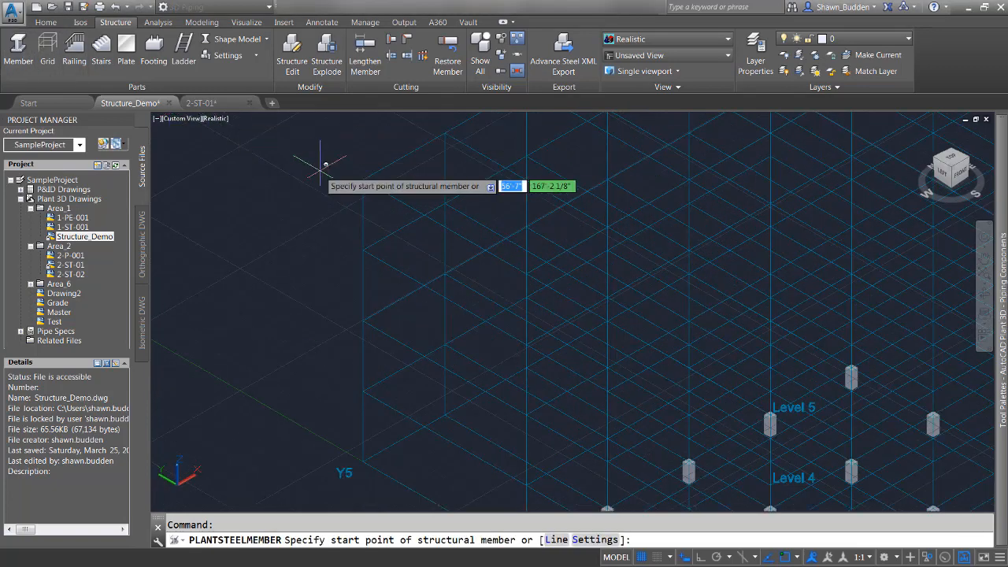
pyautogui.click(363, 179)
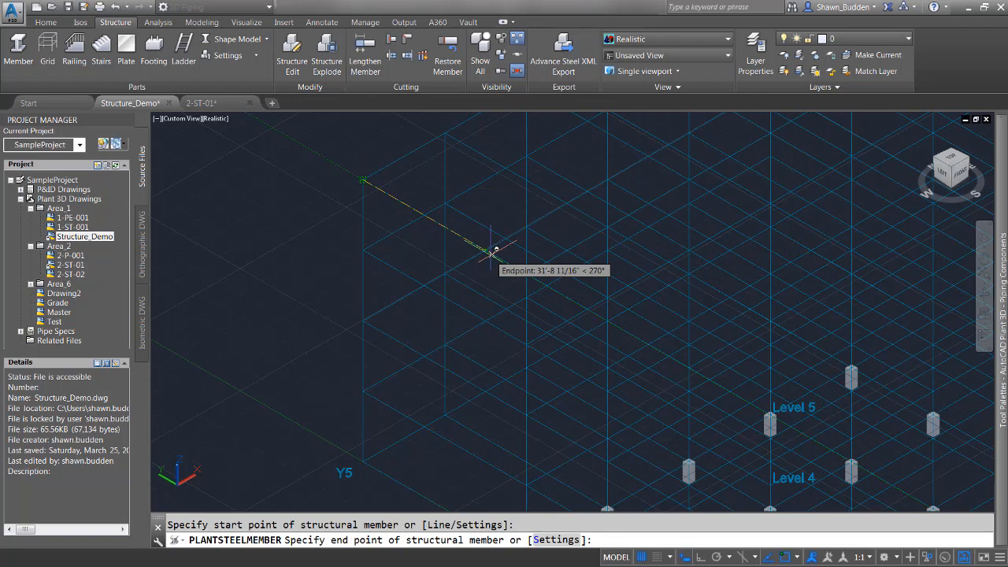
pyautogui.write('50')
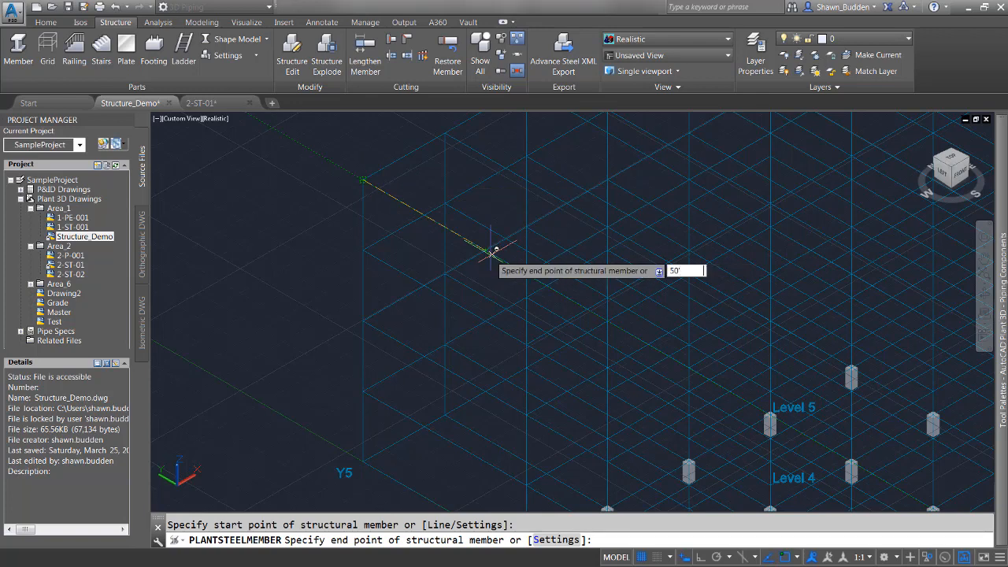
pyautogui.press('Return')
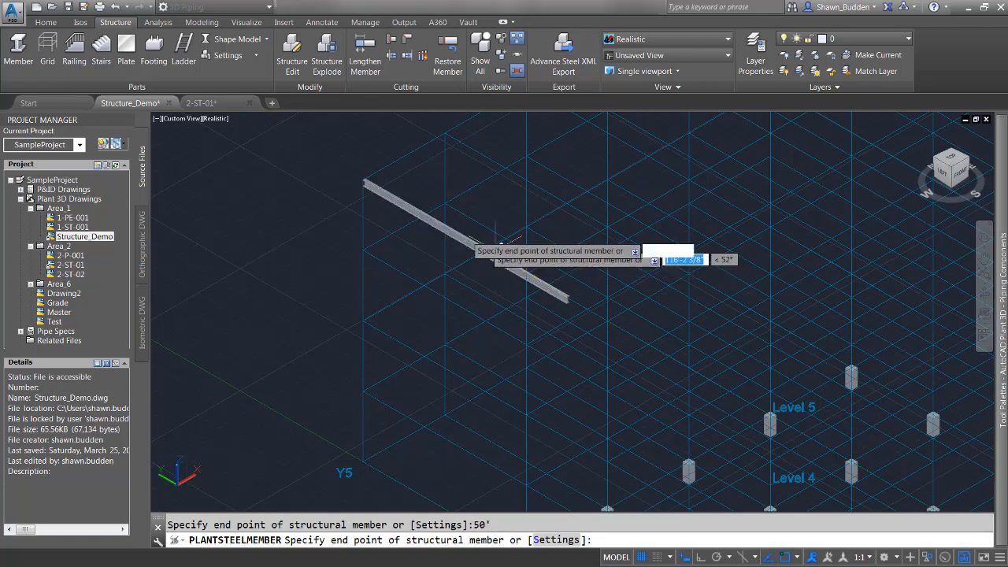
pyautogui.rightClick(596, 310)
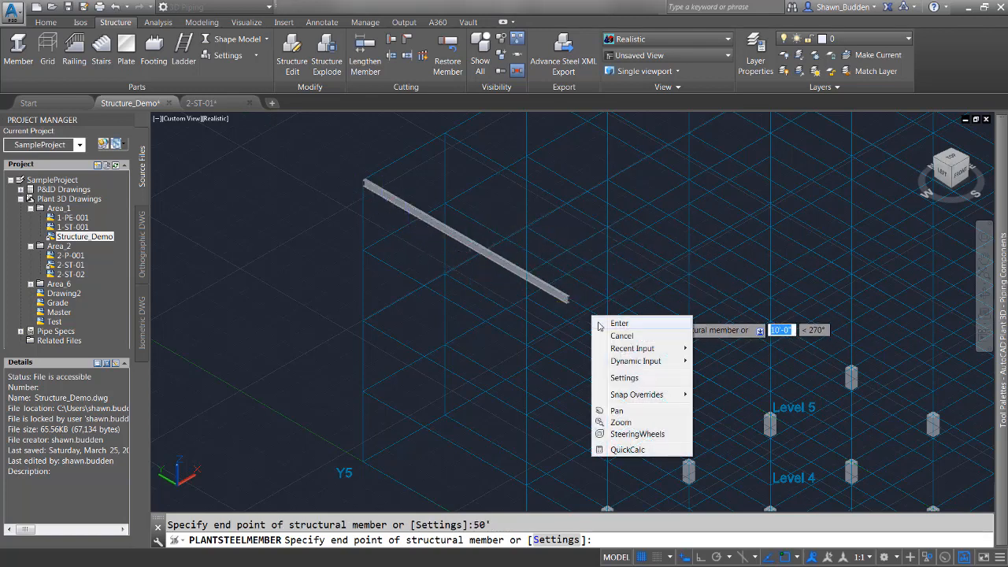
pyautogui.click(613, 322)
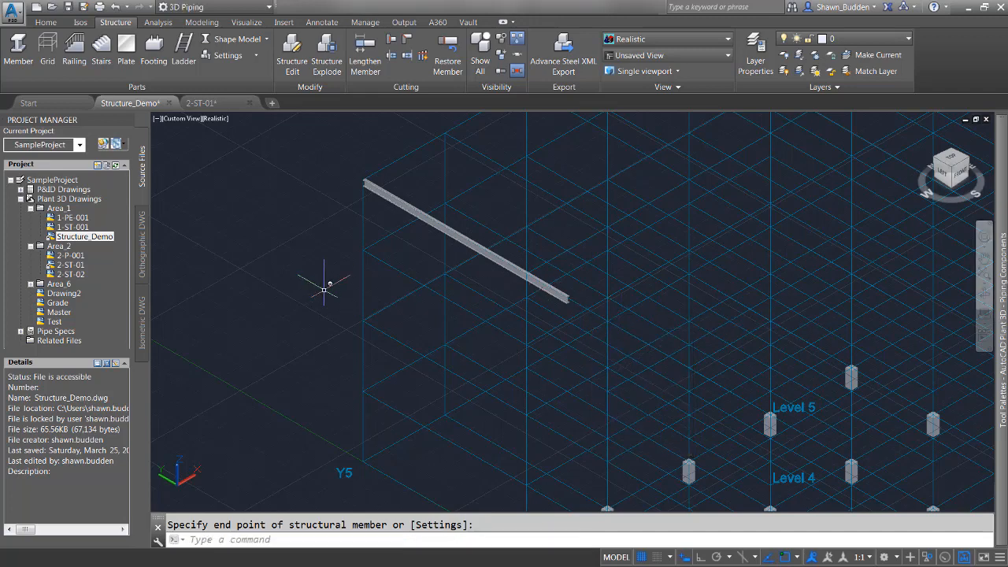
# Lengthen the new member by a delta length of 10' at its far end.
pyautogui.click(515, 268)
pyautogui.scroll(3, 576, 310)
pyautogui.scroll(1, 577, 323)
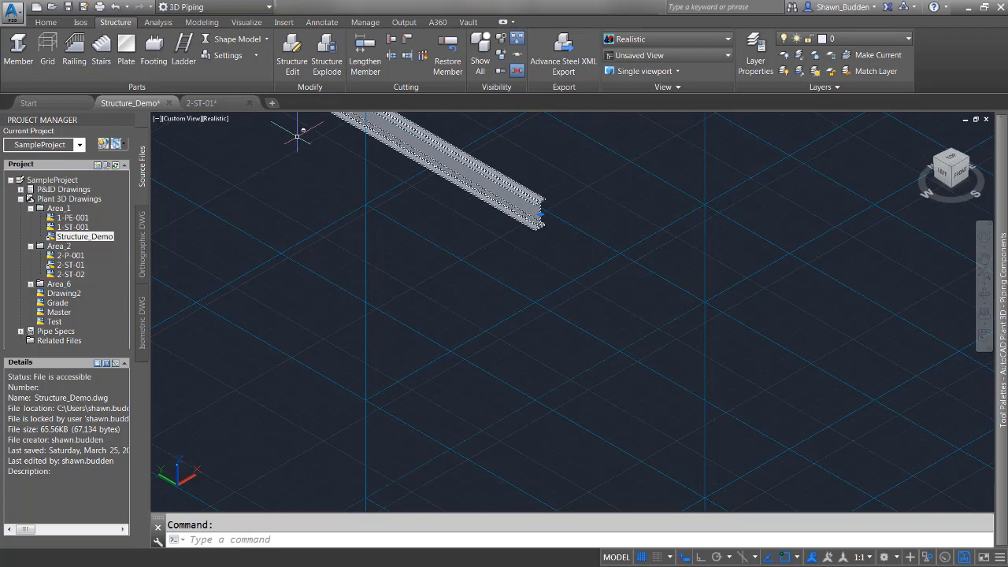
pyautogui.click(366, 54)
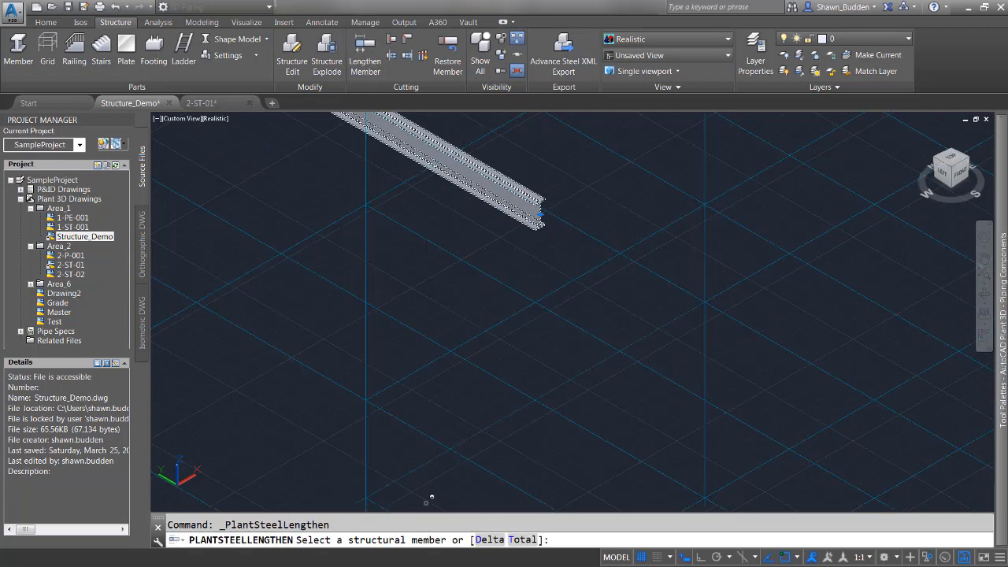
pyautogui.scroll(-3, 420, 415)
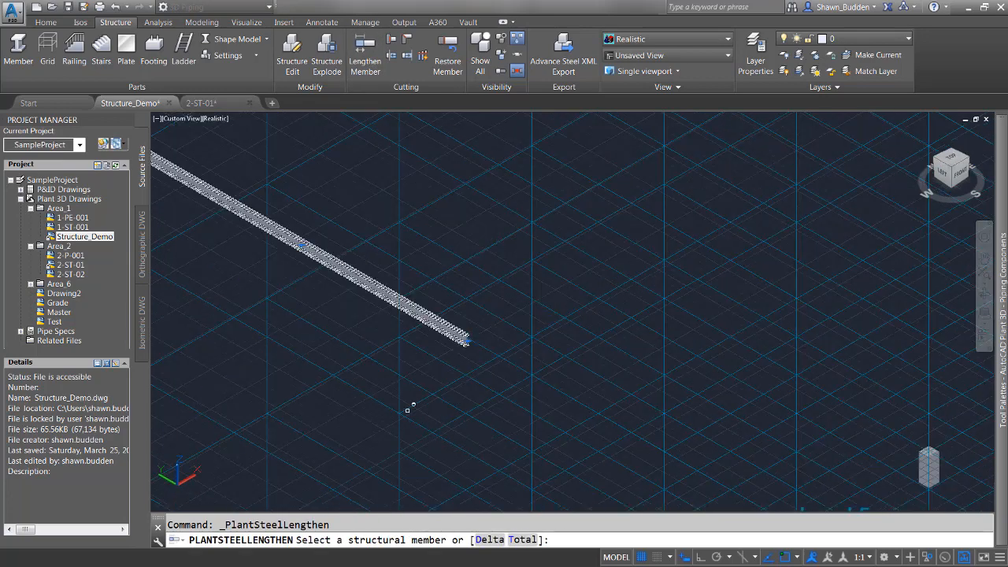
pyautogui.moveTo(407, 409); pyautogui.dragTo(523, 378, button='middle')
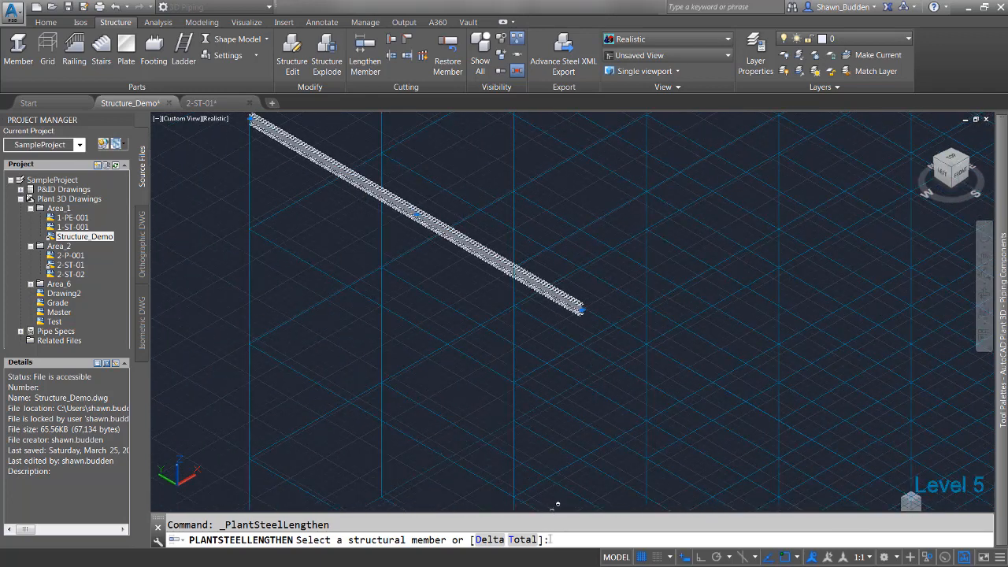
pyautogui.click(488, 540)
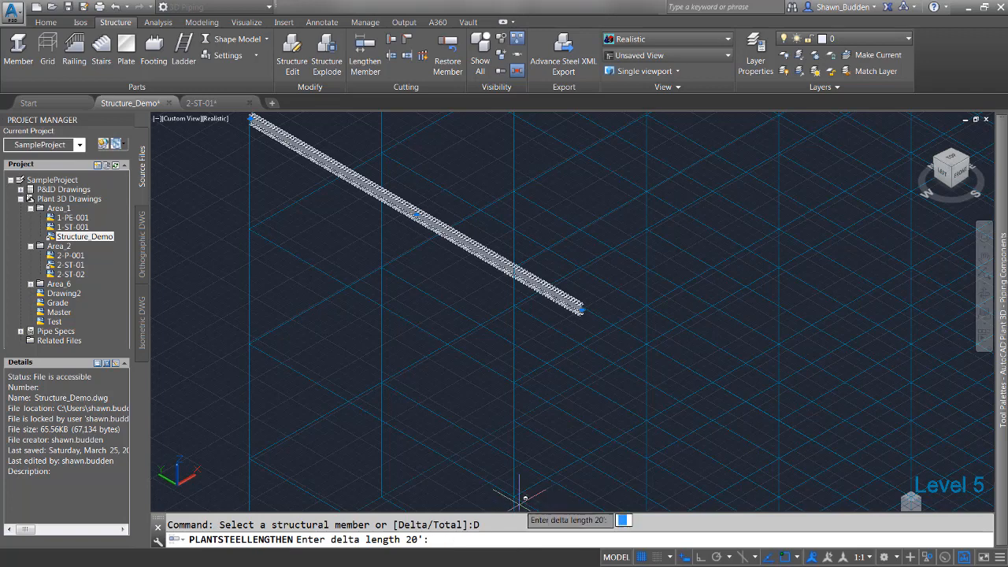
pyautogui.write("10'")
pyautogui.press('Return')
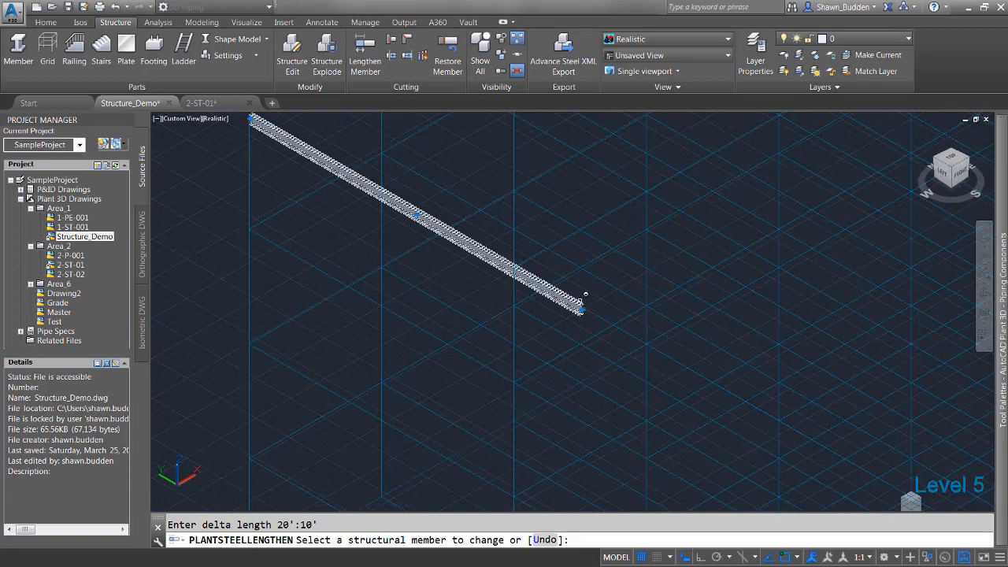
pyautogui.click(580, 300)
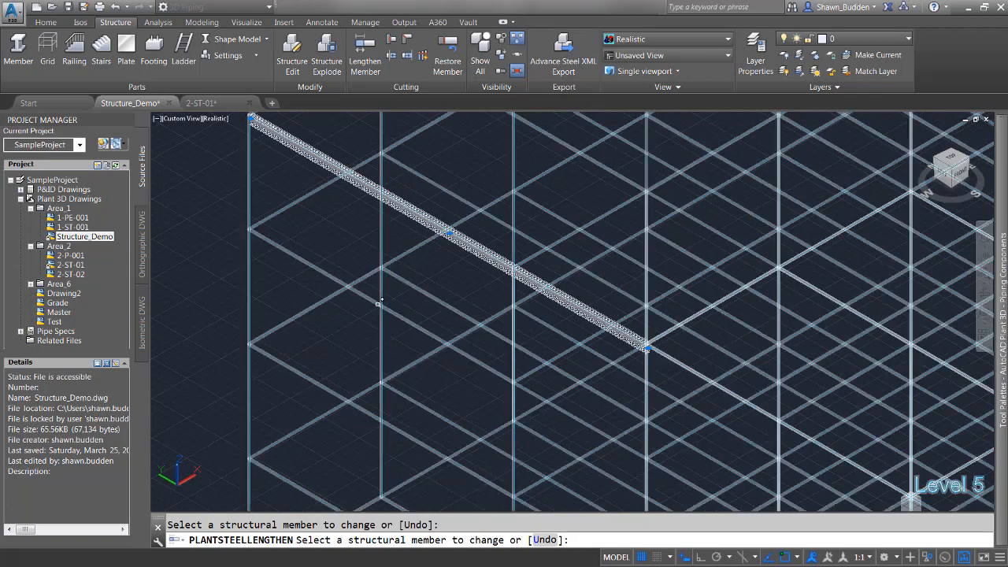
pyautogui.press('Escape')
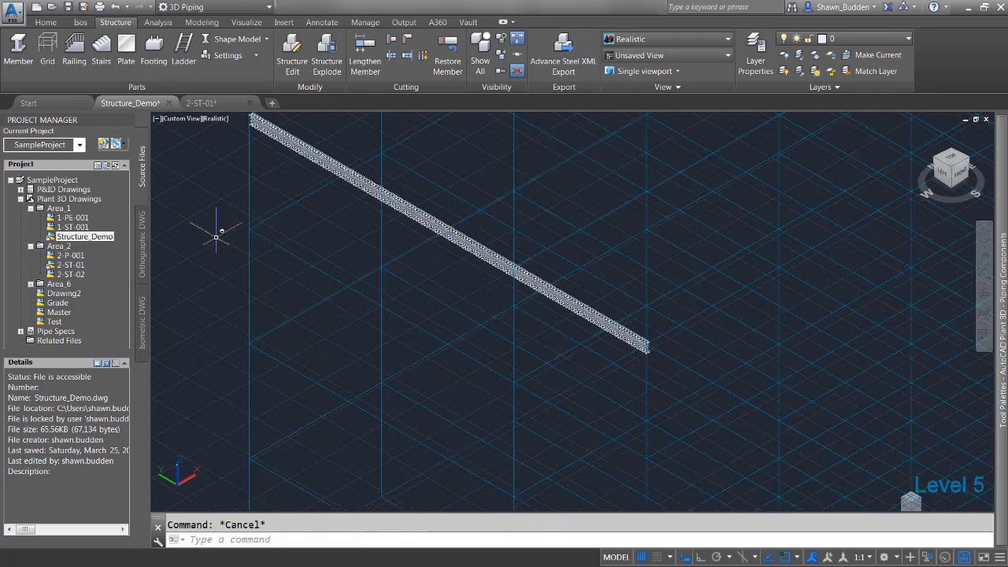
# Lengthen the same member to a total length of 100'.
pyautogui.moveTo(180, 191); pyautogui.dragTo(202, 247, button='middle')
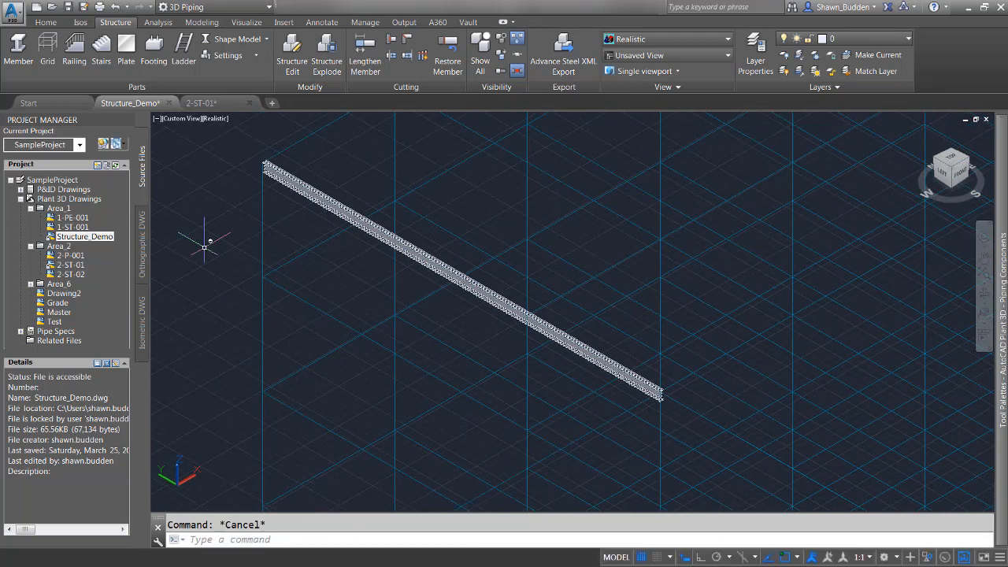
pyautogui.click(204, 247)
pyautogui.press('Escape')
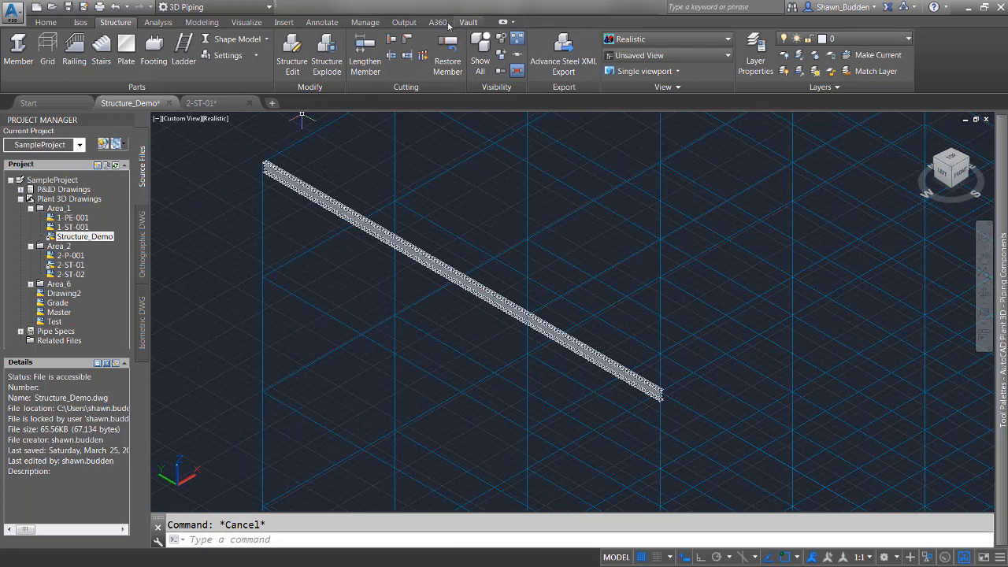
pyautogui.click(364, 57)
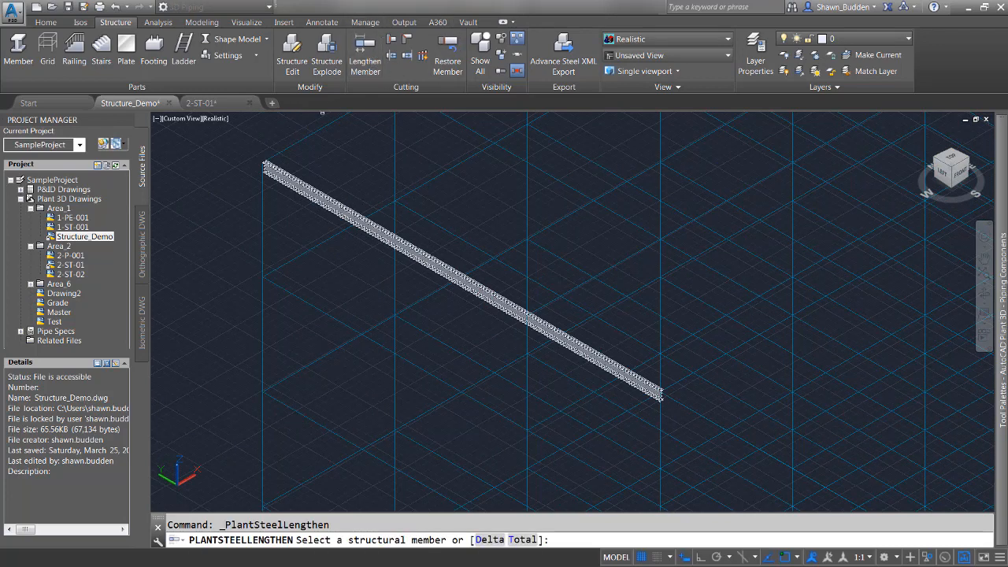
pyautogui.click(520, 539)
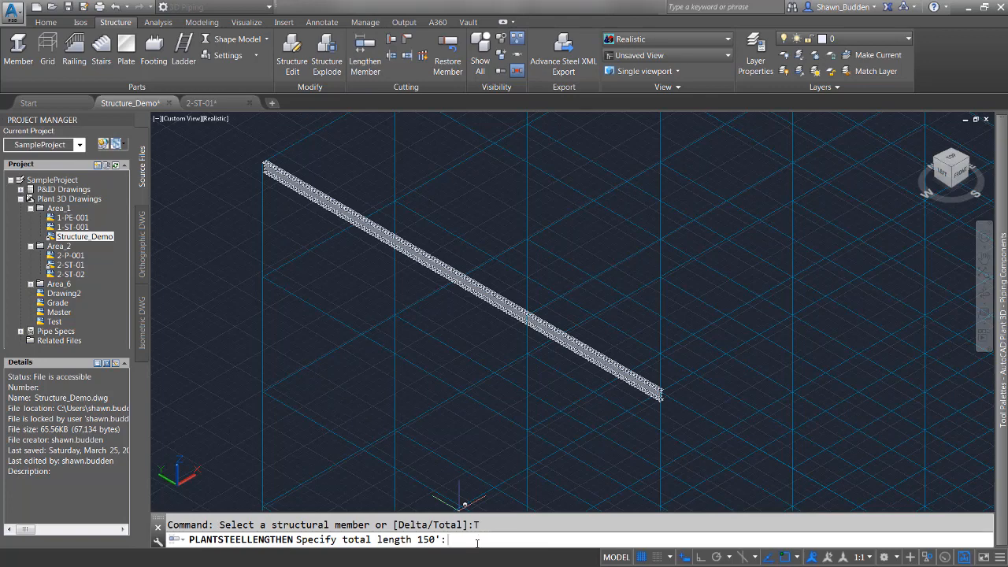
pyautogui.write('100')
pyautogui.press('Return')
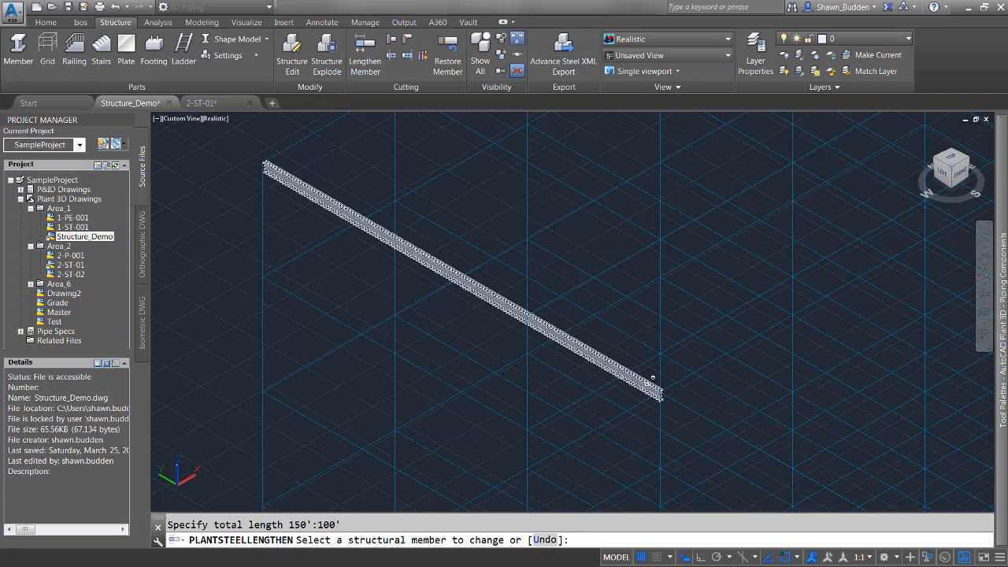
pyautogui.click(653, 379)
pyautogui.click(645, 385)
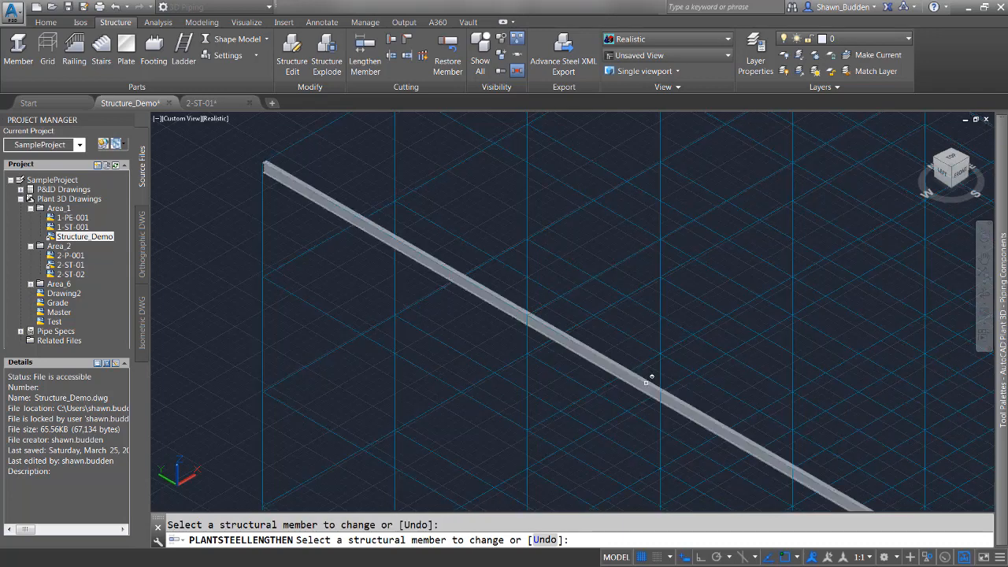
pyautogui.scroll(-4, 666, 405)
pyautogui.keyDown('shift'); pyautogui.moveTo(748, 395); pyautogui.dragTo(573, 321, button='middle'); pyautogui.keyUp('shift')
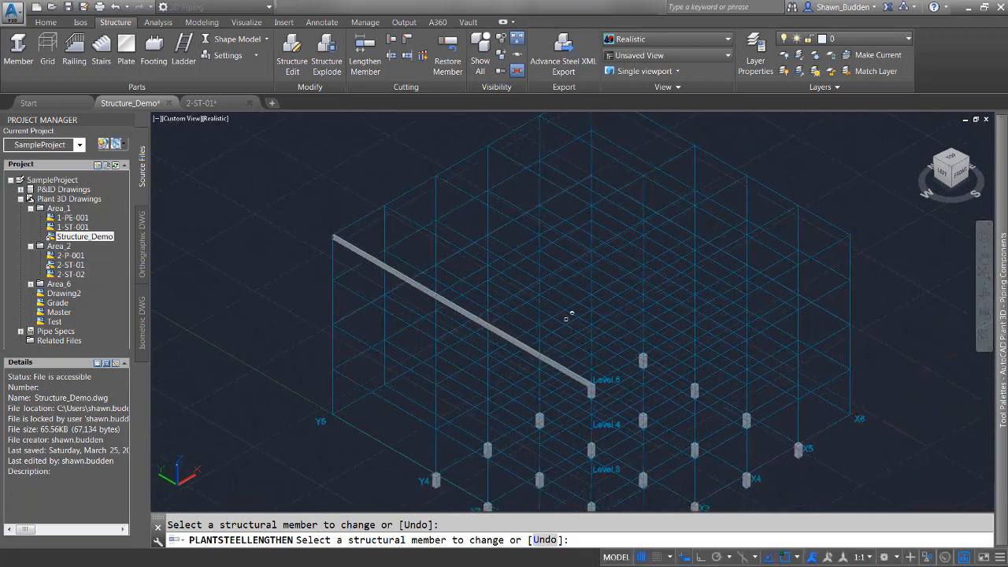
# Extend the top beam to a plane defined by three grid points, then undo the extension.
pyautogui.scroll(4, 518, 352)
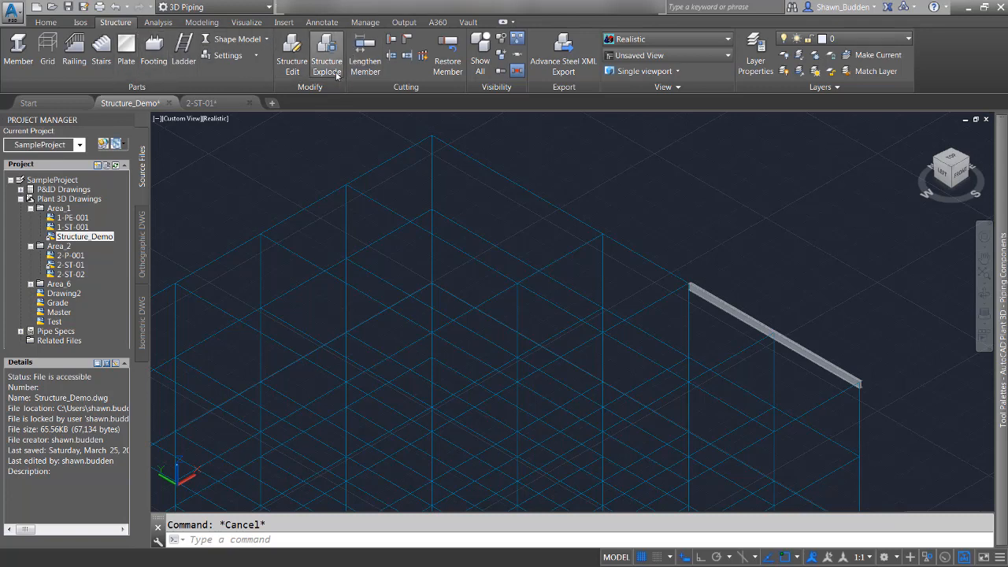
pyautogui.click(406, 57)
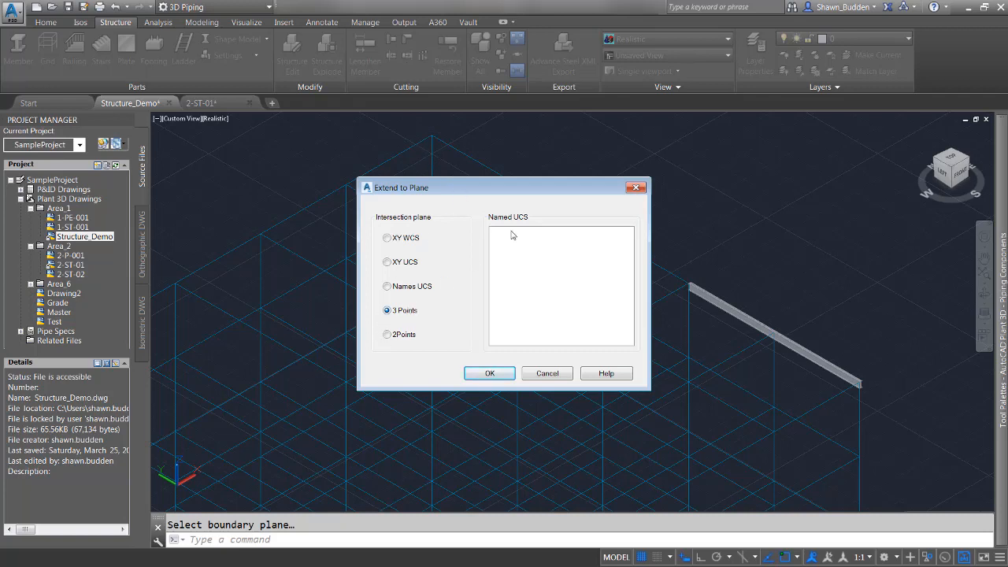
pyautogui.click(490, 373)
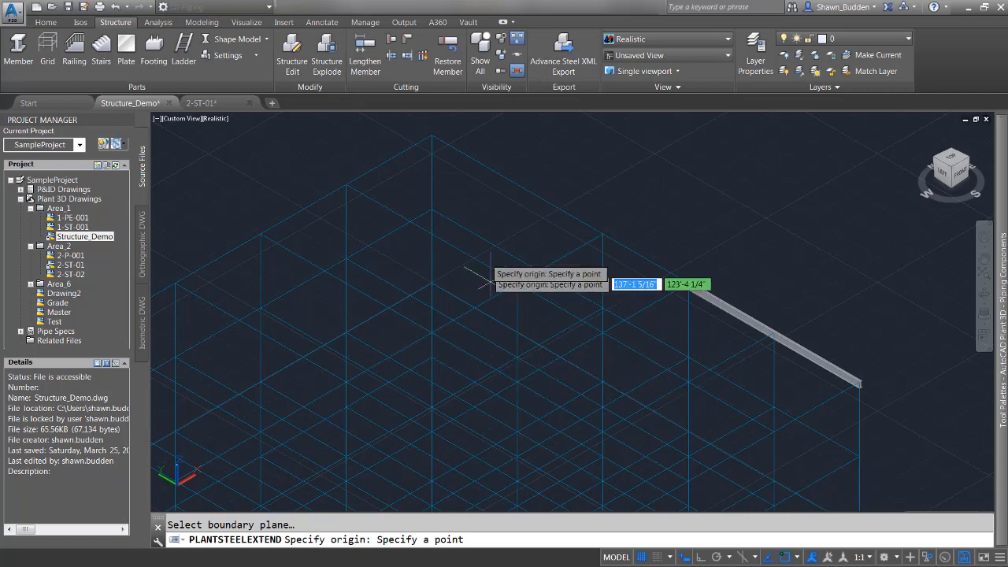
pyautogui.click(435, 208)
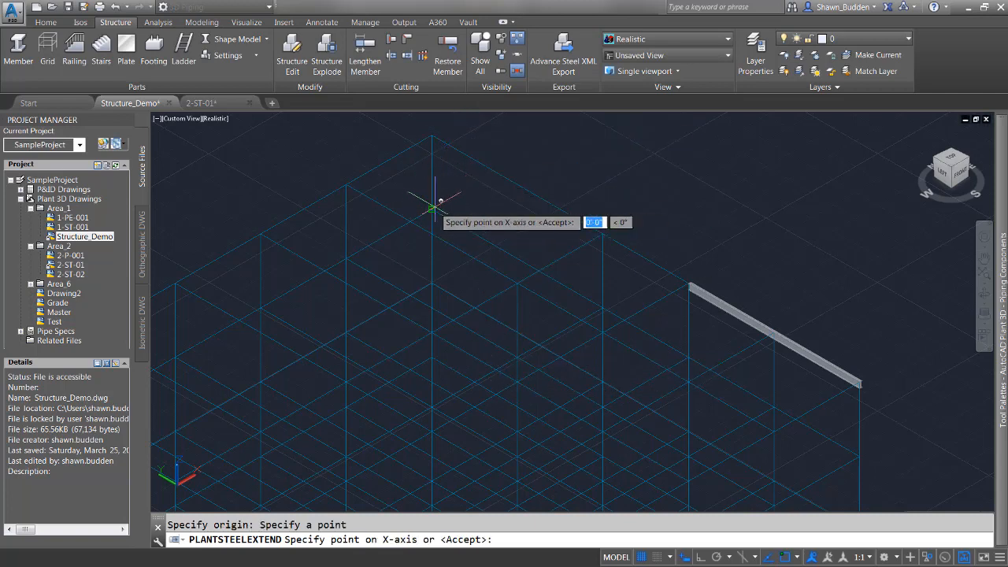
pyautogui.click(356, 257)
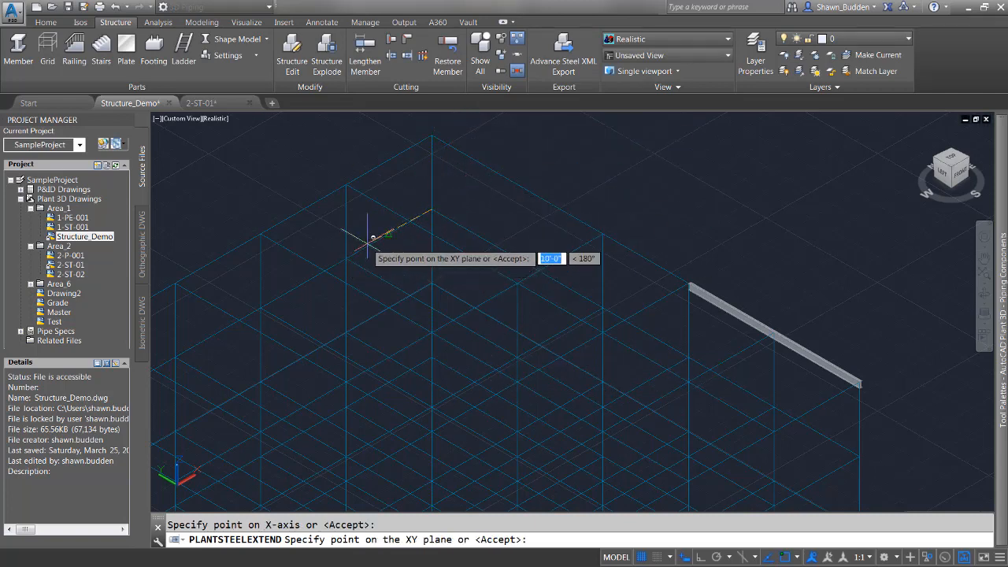
pyautogui.click(347, 183)
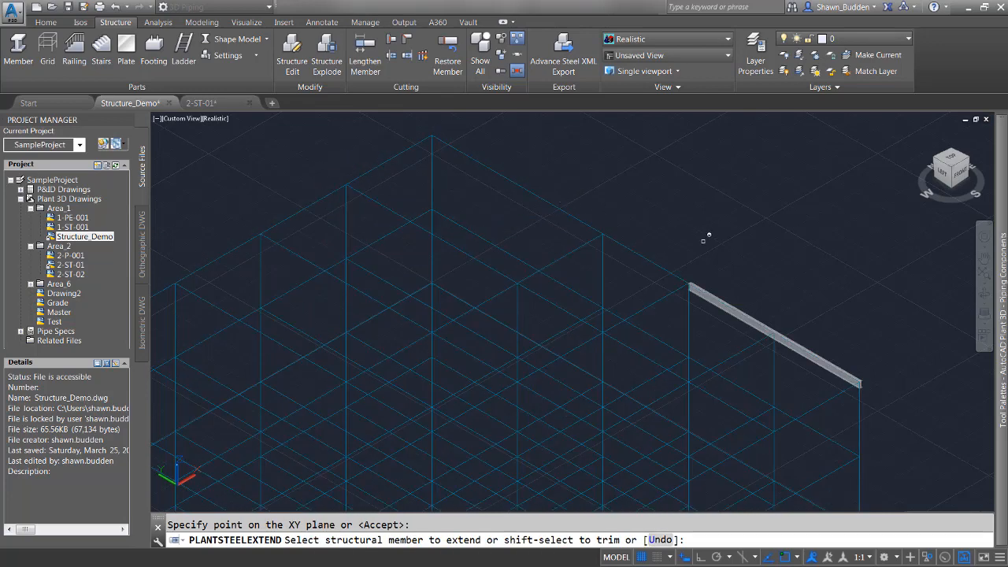
pyautogui.click(705, 289)
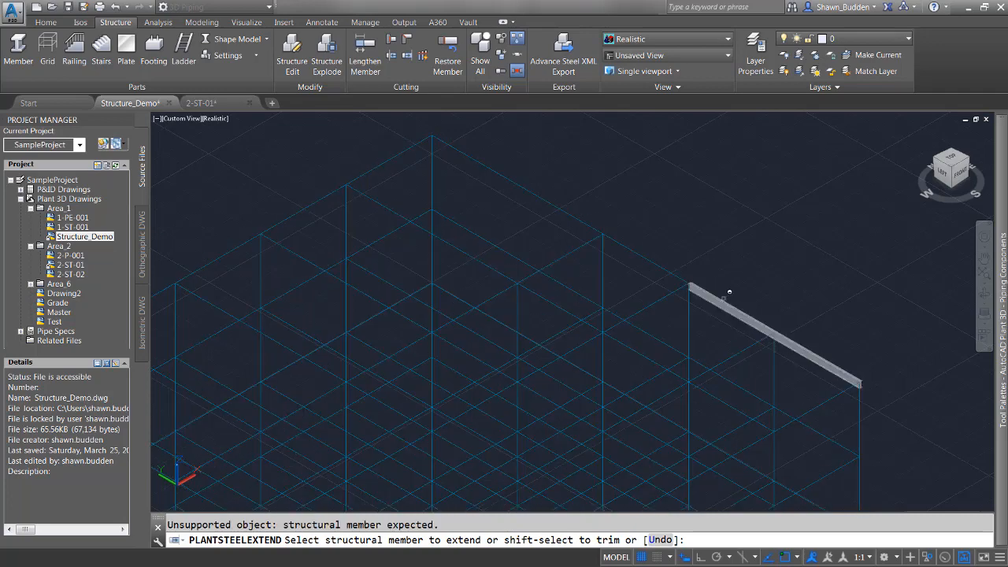
pyautogui.click(726, 303)
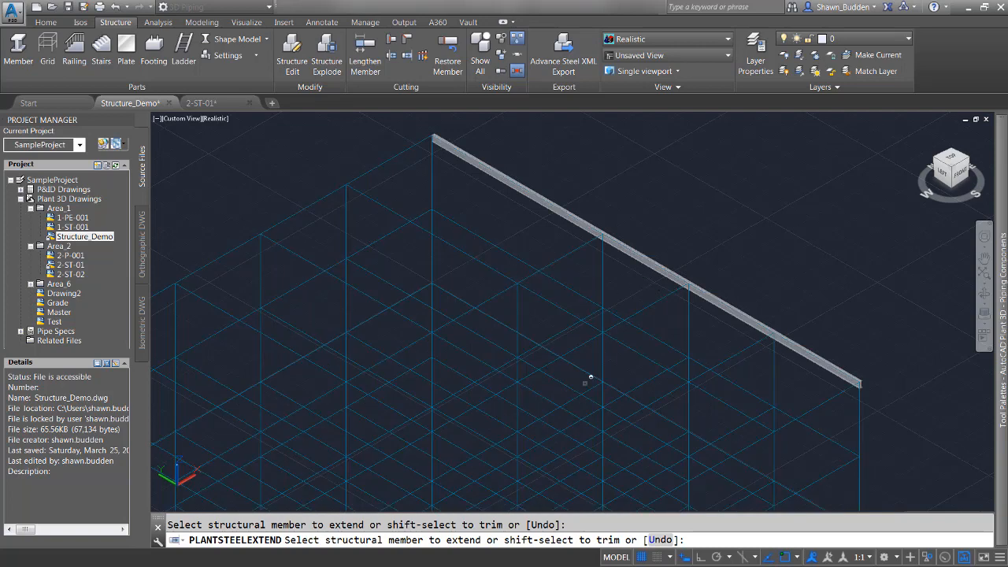
pyautogui.click(659, 540)
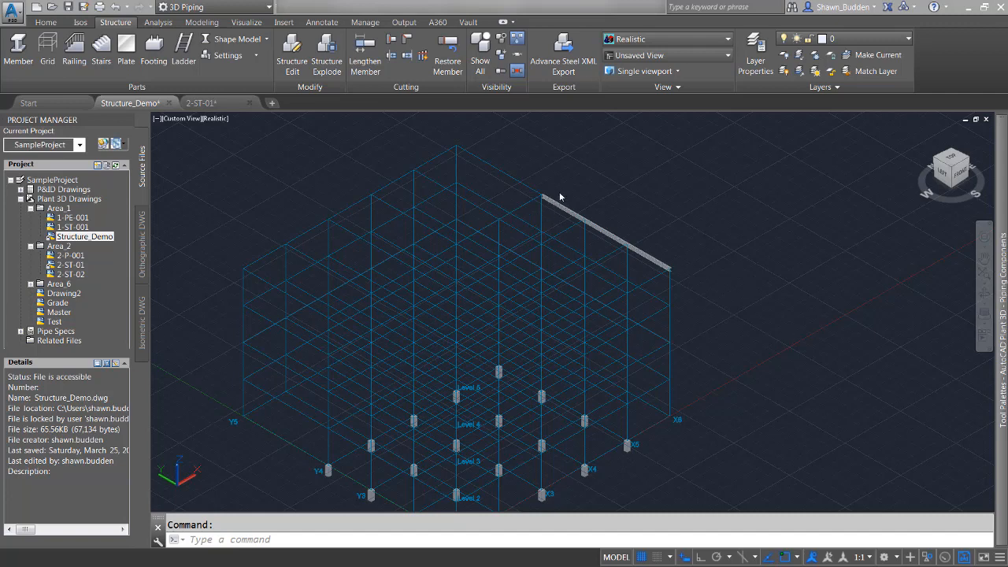
# Trim the top beam to a plane defined by three points picked on the grid.
pyautogui.scroll(5, 610, 189)
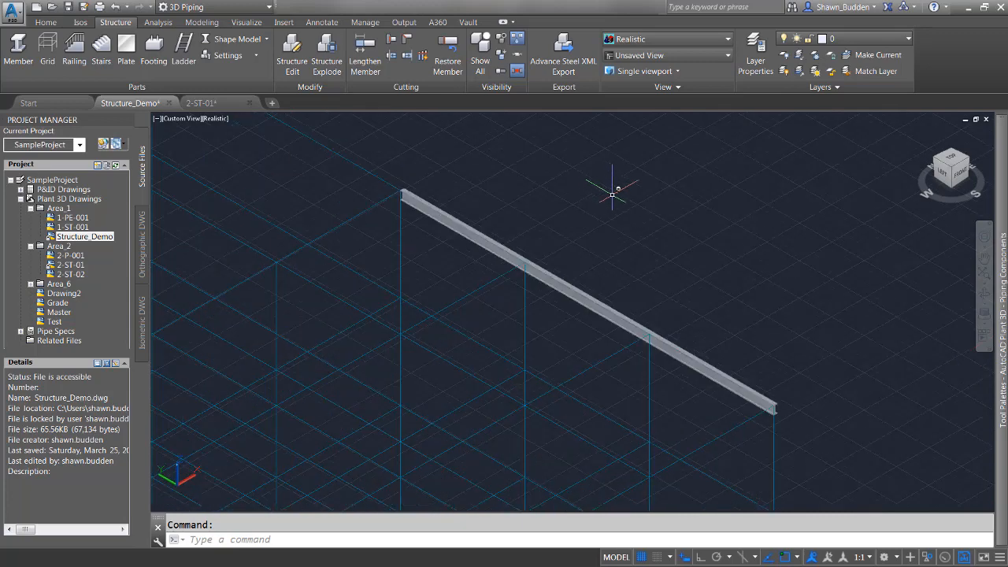
pyautogui.moveTo(616, 204); pyautogui.dragTo(658, 128, button='middle')
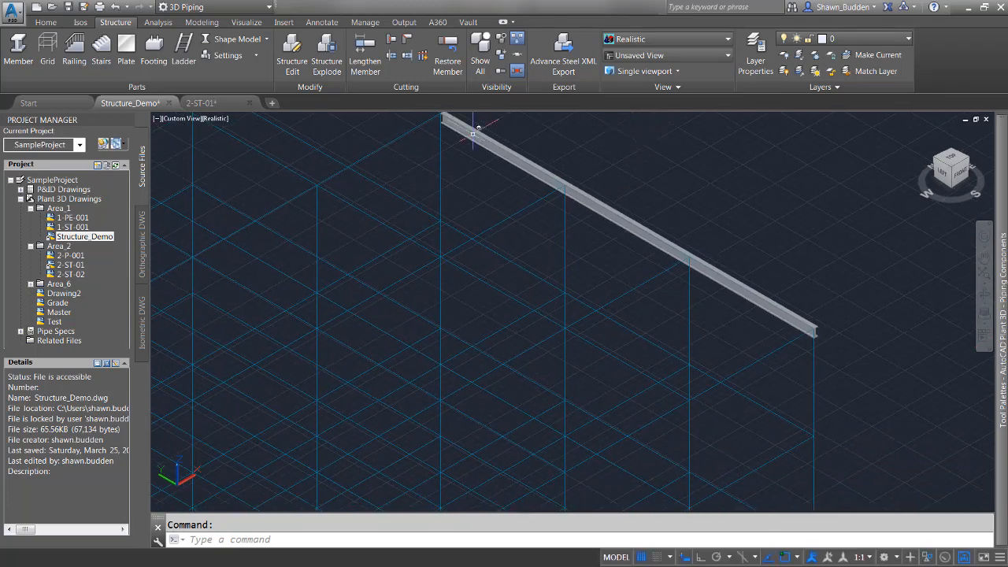
pyautogui.click(386, 57)
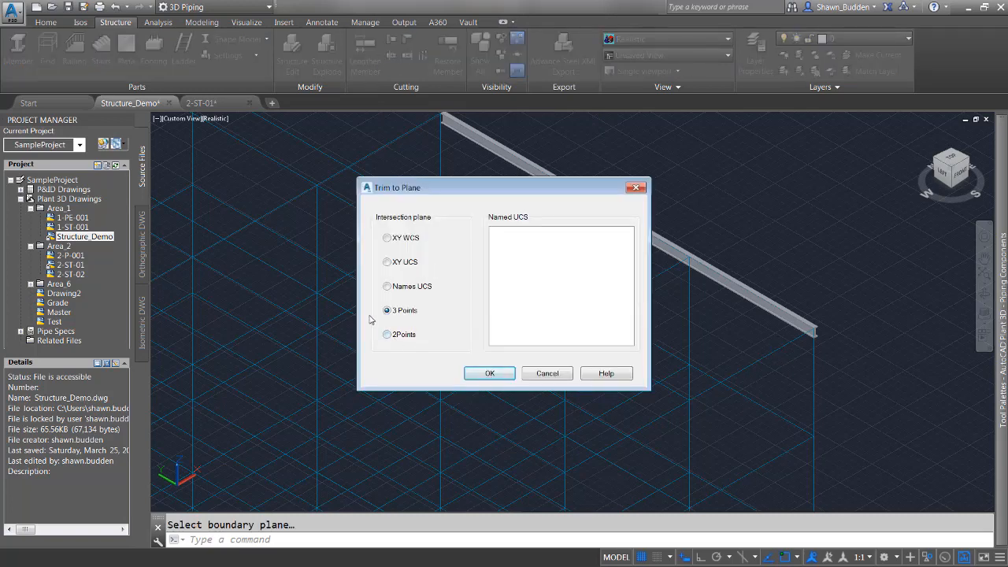
pyautogui.click(489, 375)
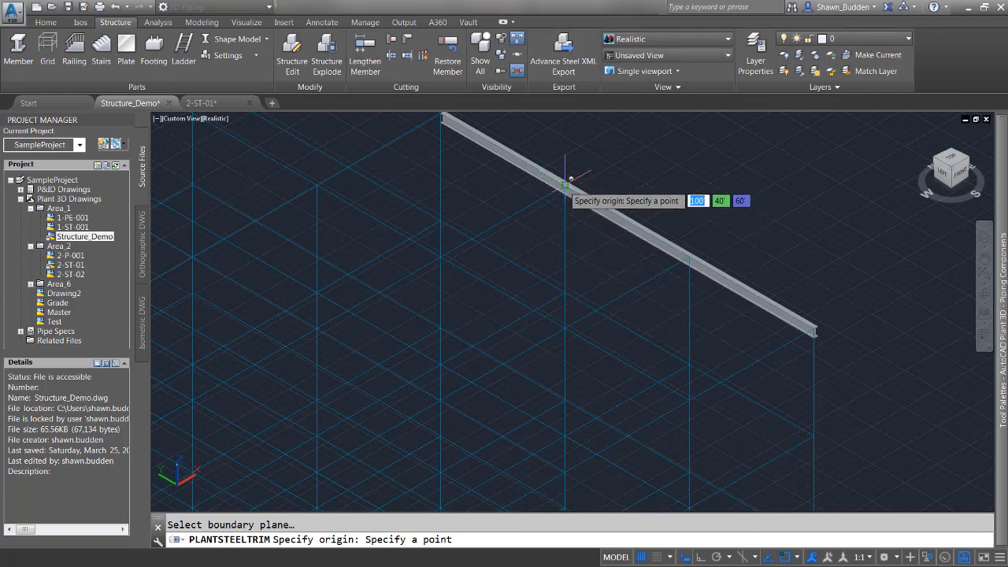
pyautogui.click(565, 184)
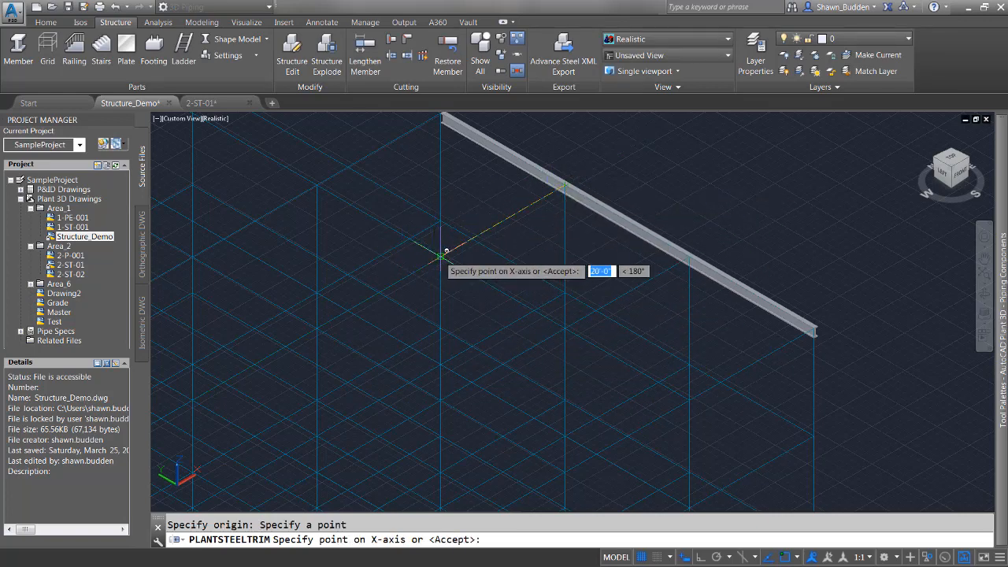
pyautogui.click(441, 257)
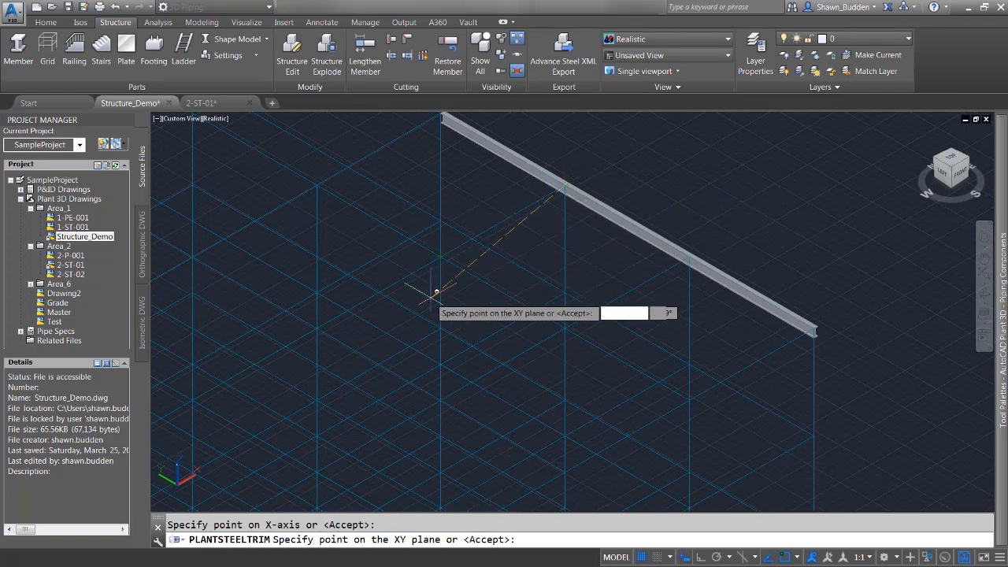
pyautogui.click(441, 362)
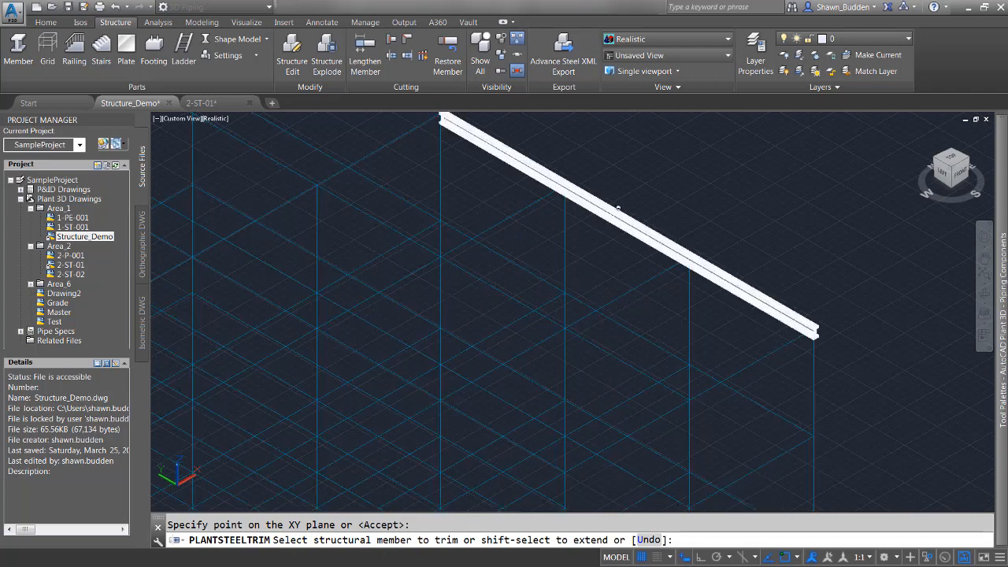
pyautogui.press('Return')
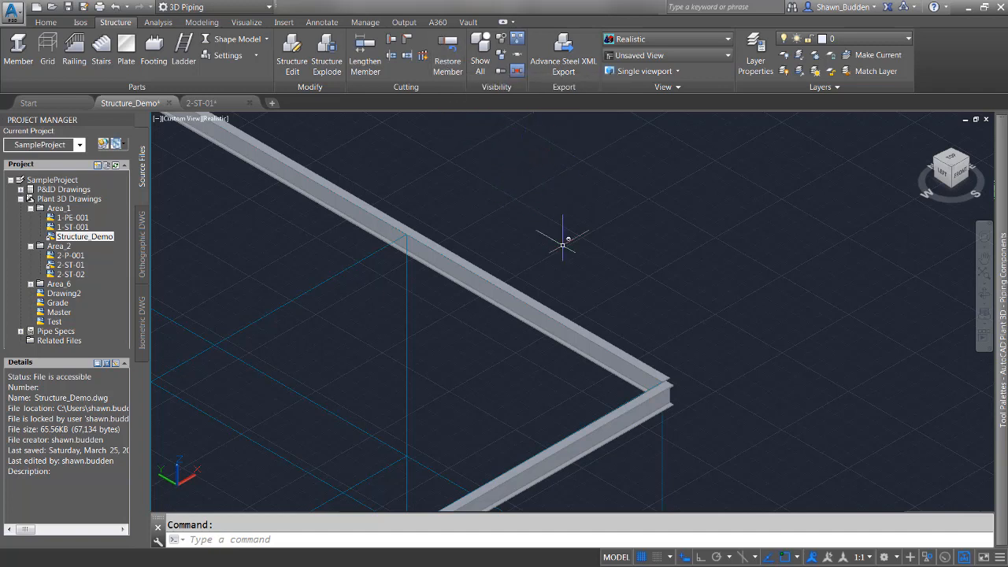
# Cut the lower beam against the crossing beam at their corner with the Cut Member tool.
pyautogui.scroll(4, 658, 443)
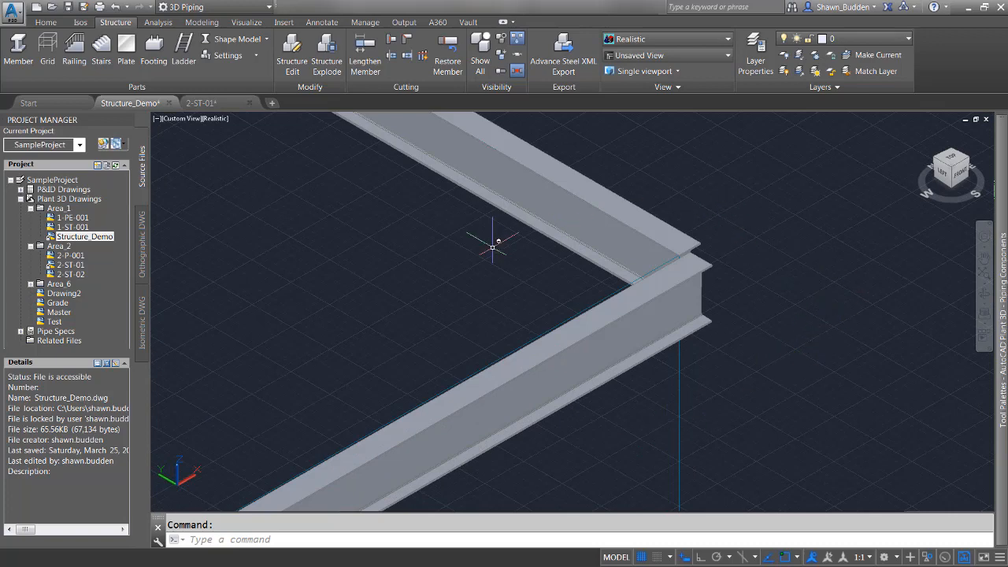
pyautogui.scroll(2, 492, 247)
pyautogui.moveTo(502, 236); pyautogui.dragTo(414, 244, button='middle')
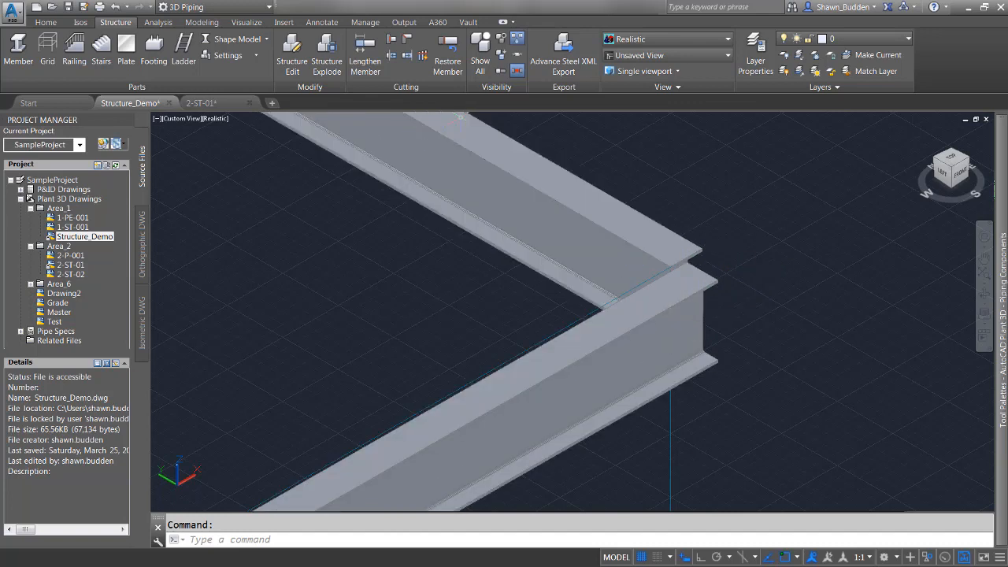
pyautogui.click(438, 189)
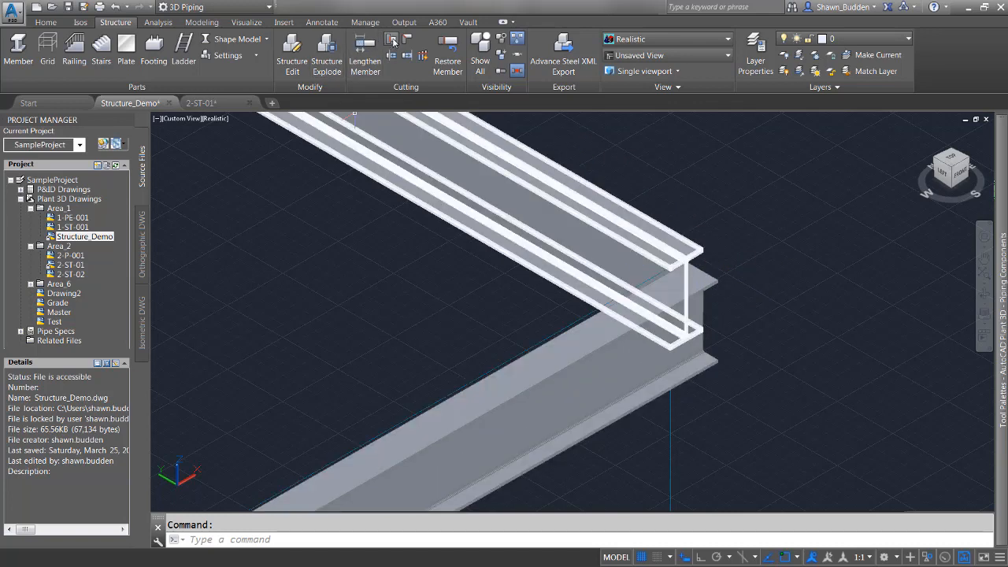
pyautogui.click(393, 41)
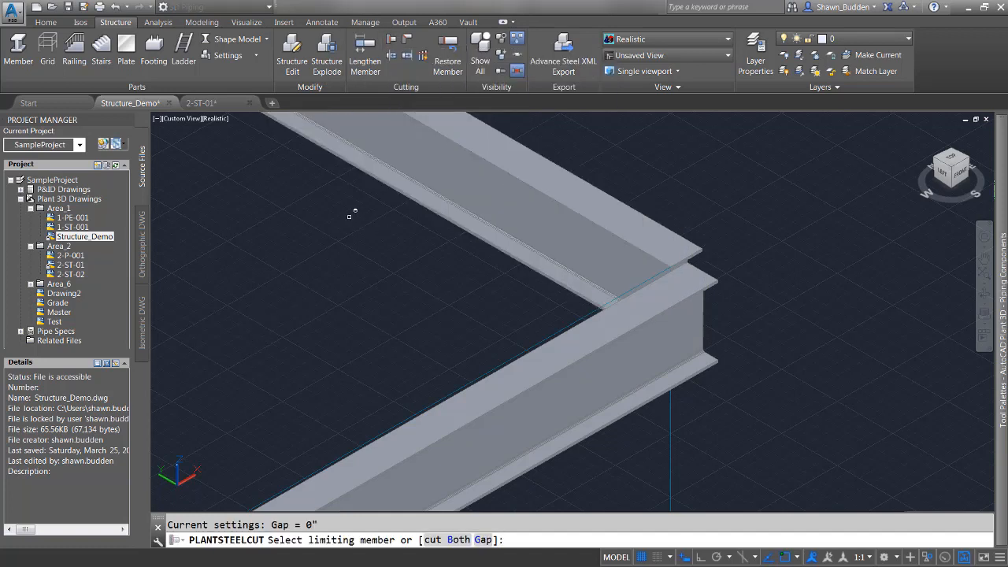
pyautogui.click(551, 174)
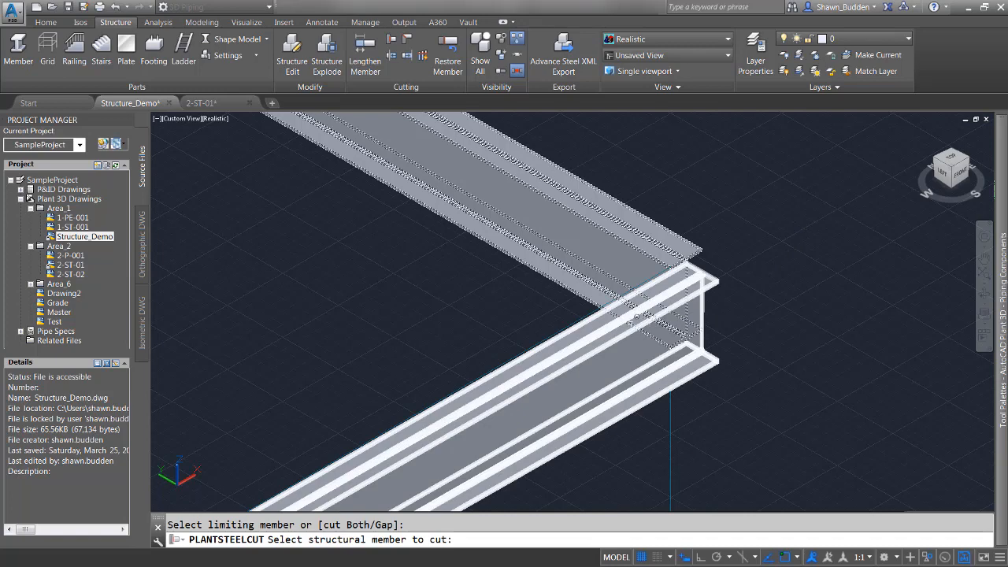
pyautogui.click(639, 315)
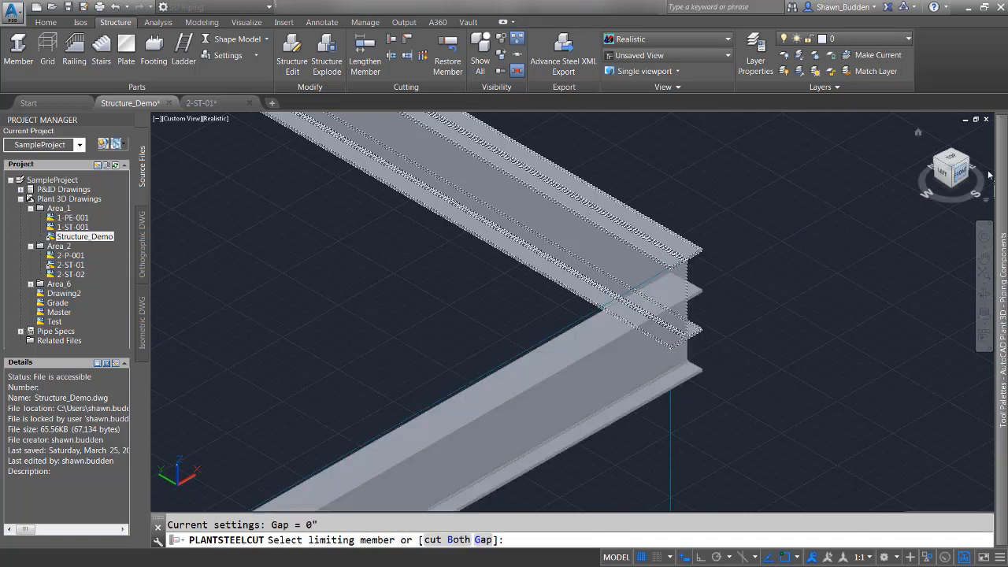
pyautogui.moveTo(1001, 165)
pyautogui.rightClick(836, 187)
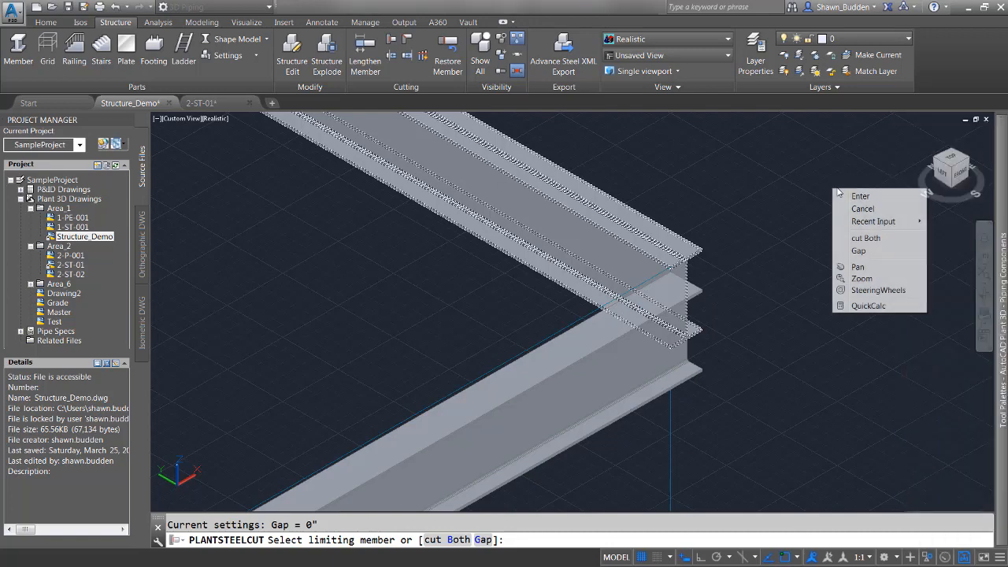
pyautogui.click(850, 195)
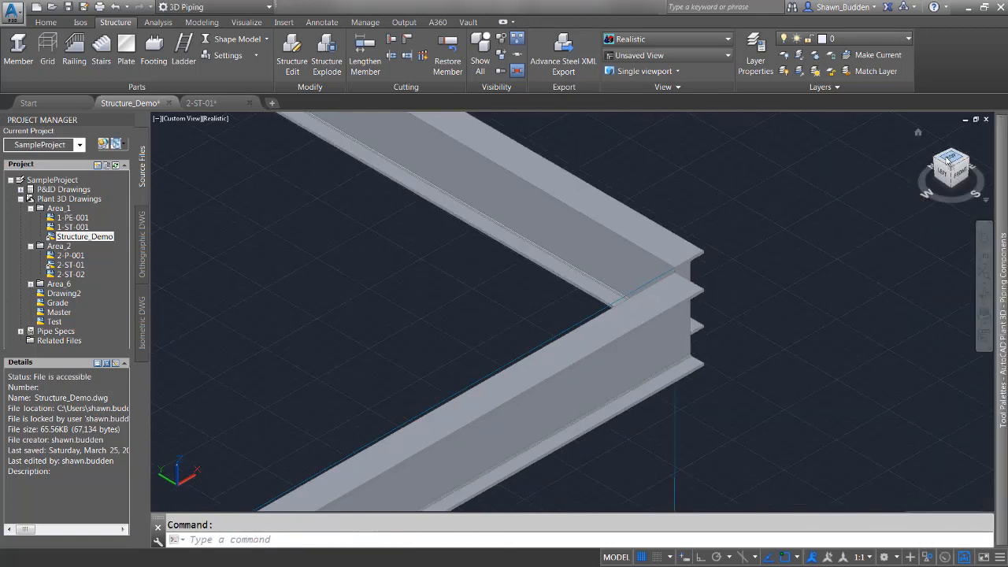
# Switch to the top view and restore the cut beam at the corner to its uncut shape.
pyautogui.click(948, 162)
pyautogui.scroll(5, 704, 426)
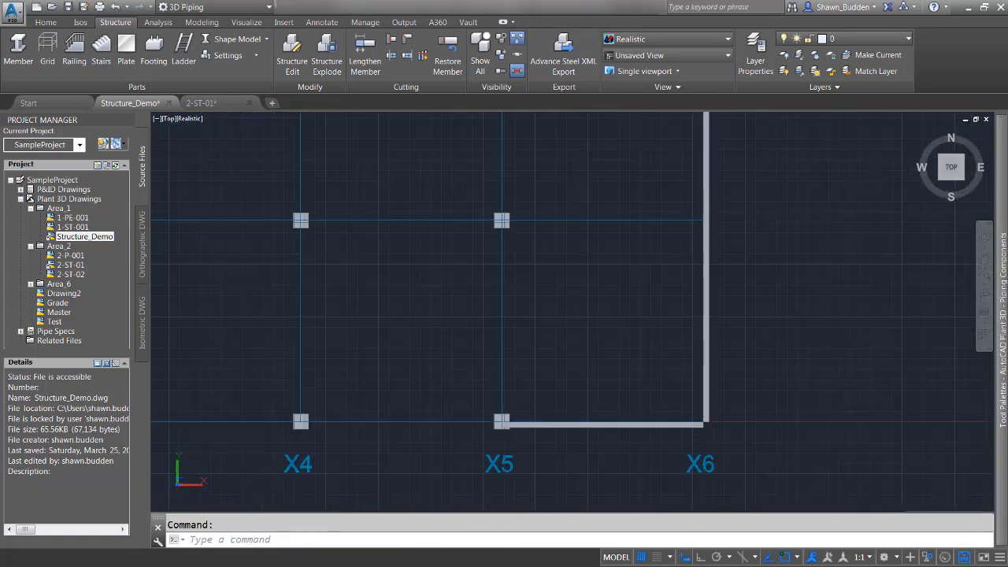
pyautogui.scroll(5, 722, 412)
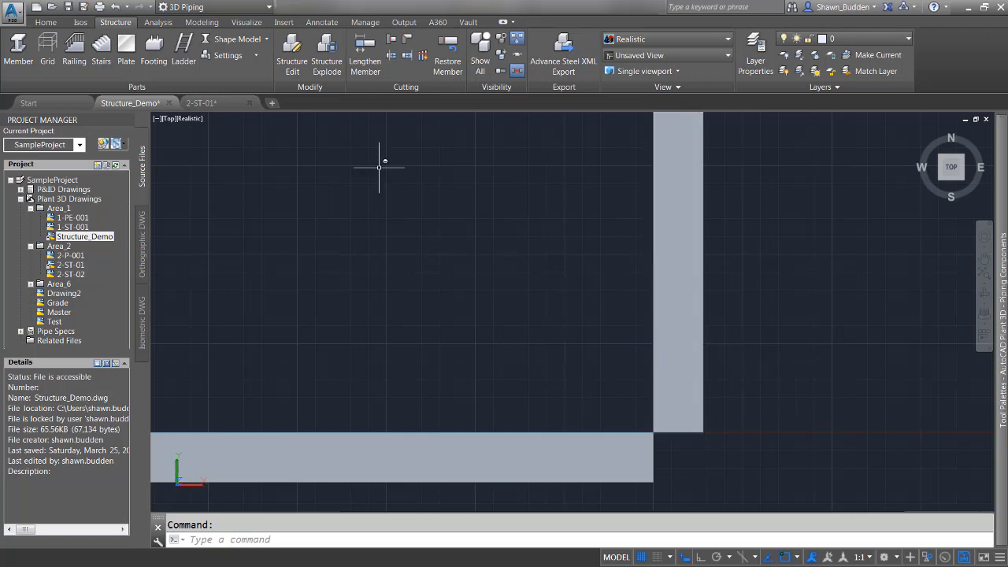
pyautogui.click(451, 47)
pyautogui.click(526, 454)
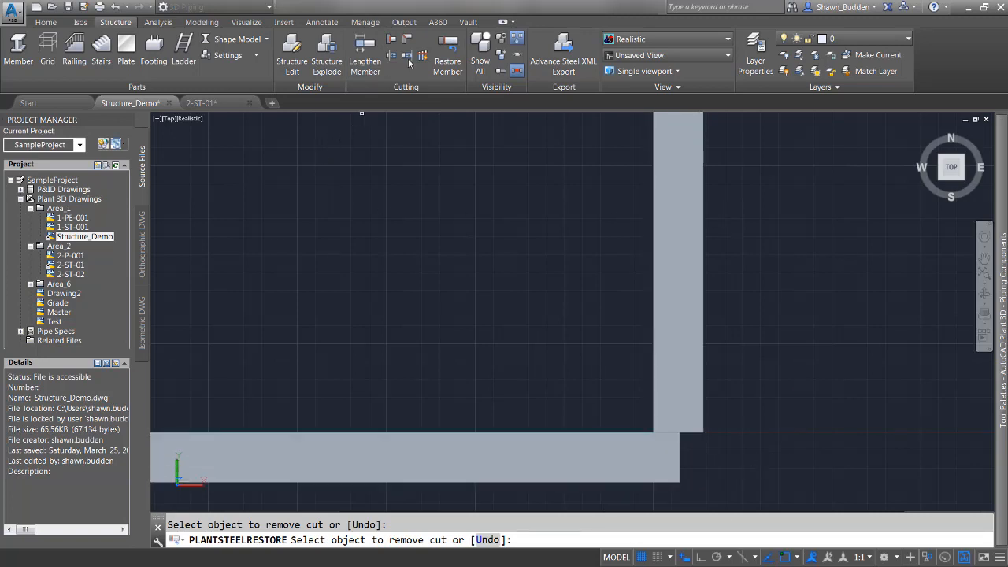
pyautogui.rightClick(397, 267)
pyautogui.click(426, 290)
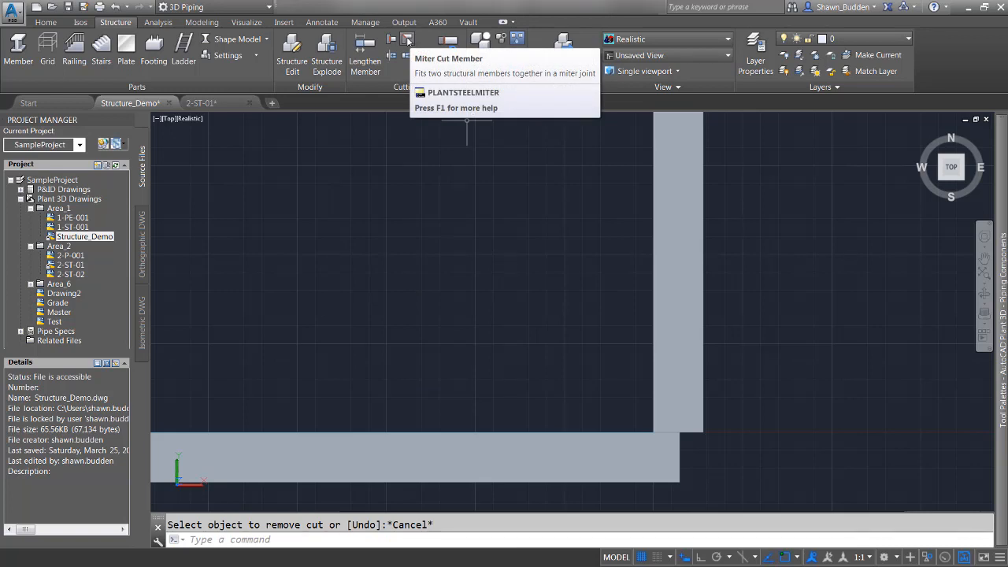
# Miter-cut the vertical and horizontal beams together where they meet at the corner.
pyautogui.click(408, 41)
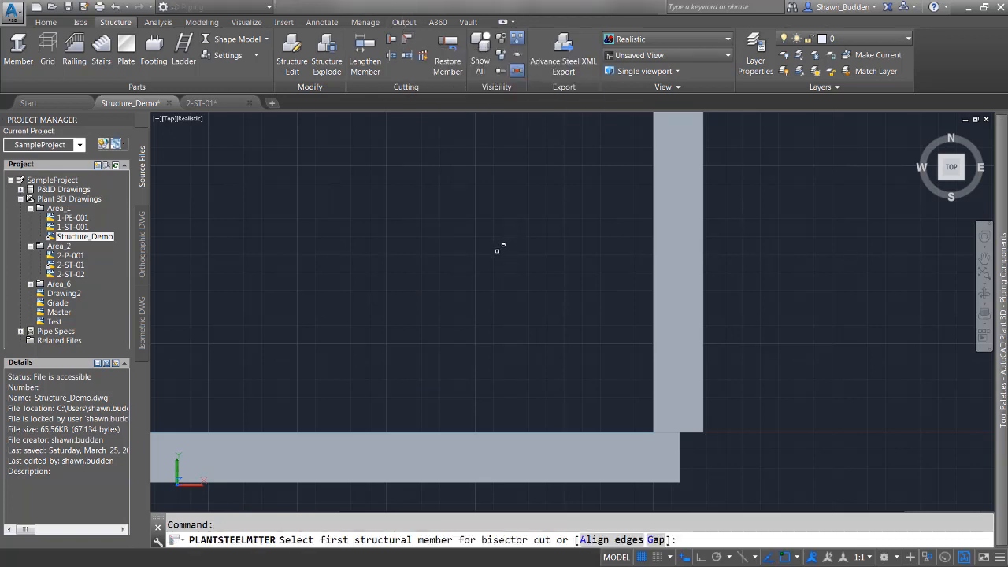
pyautogui.click(670, 308)
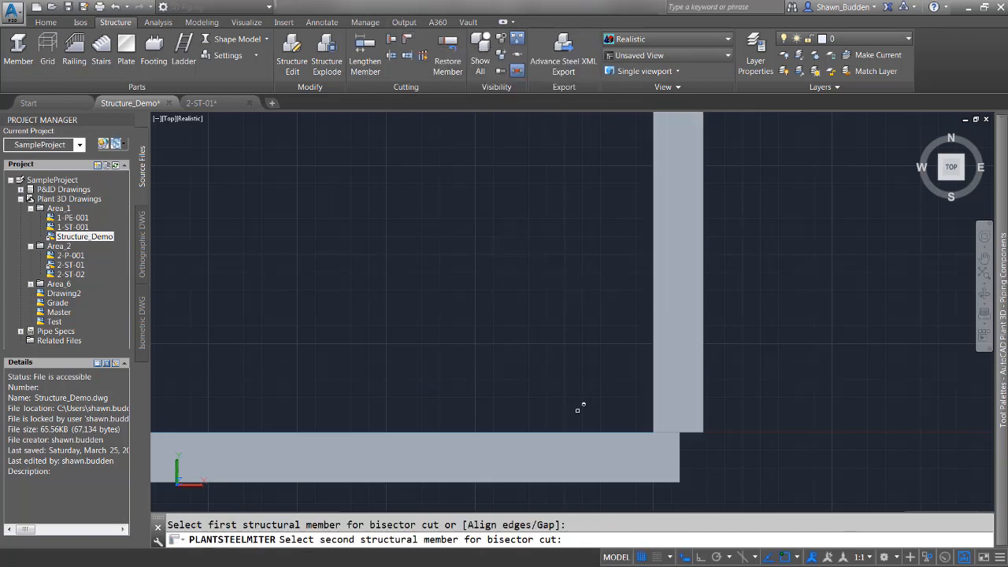
pyautogui.click(568, 454)
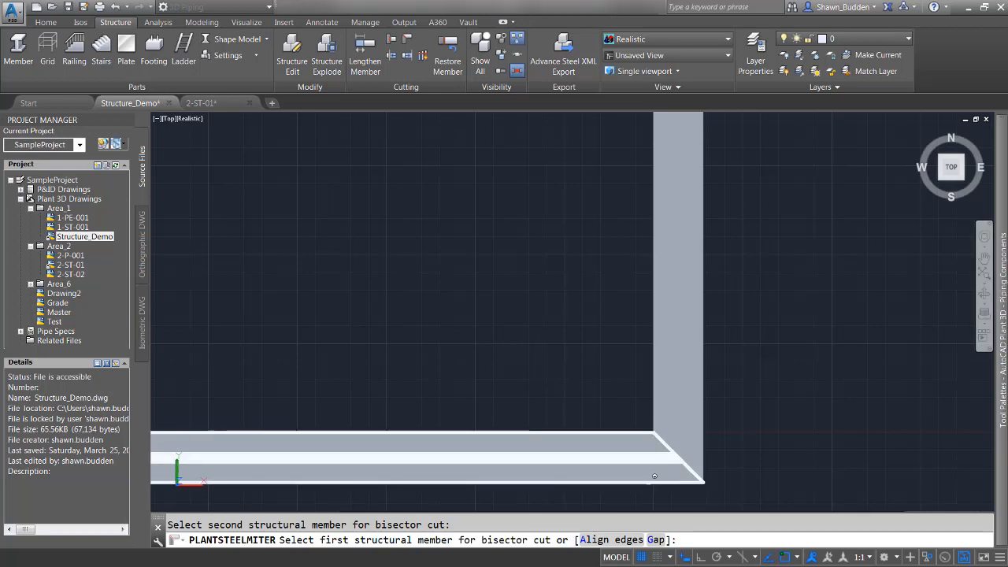
pyautogui.scroll(5, 649, 476)
pyautogui.moveTo(703, 449); pyautogui.dragTo(494, 368, button='middle')
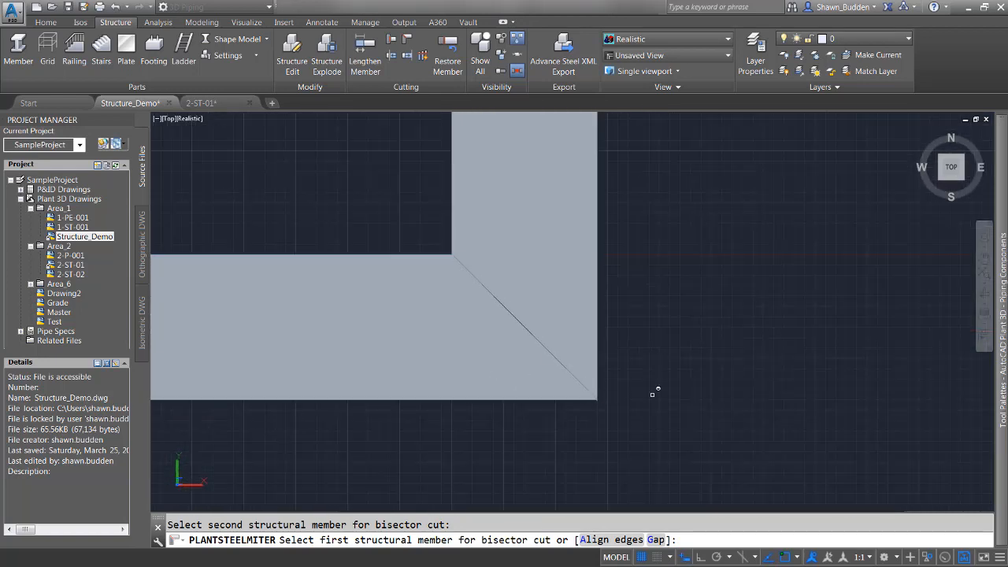
pyautogui.click(654, 540)
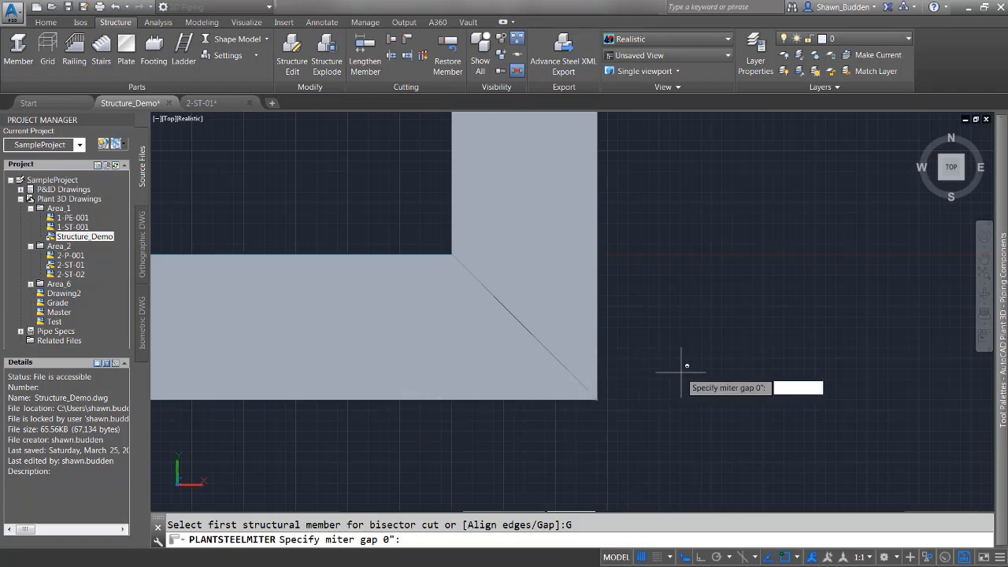
pyautogui.scroll(-2, 683, 371)
pyautogui.scroll(-2, 682, 371)
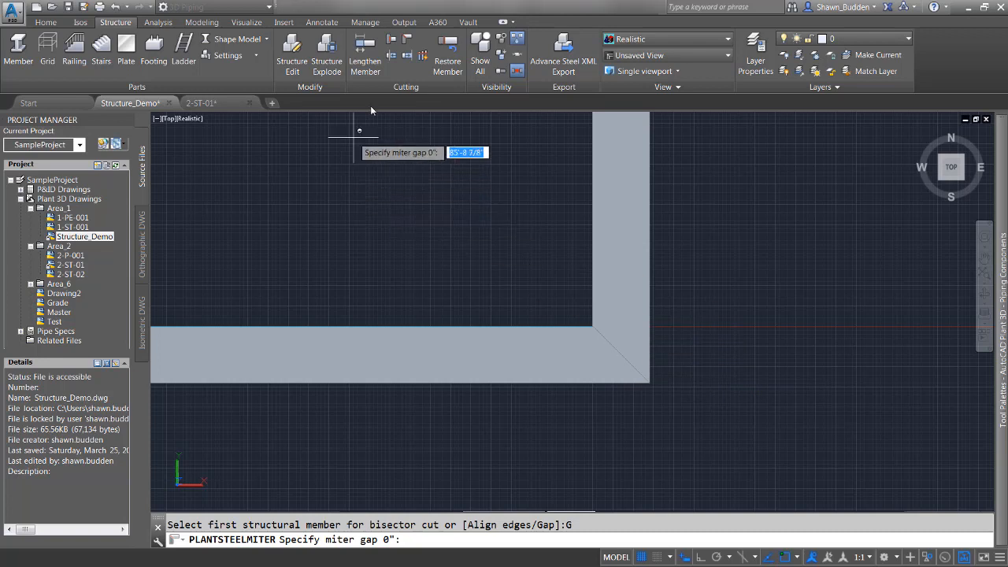
# Restore the mitered members at the corner to their uncut shape with Restore Member.
pyautogui.click(447, 51)
pyautogui.click(621, 216)
pyautogui.click(572, 359)
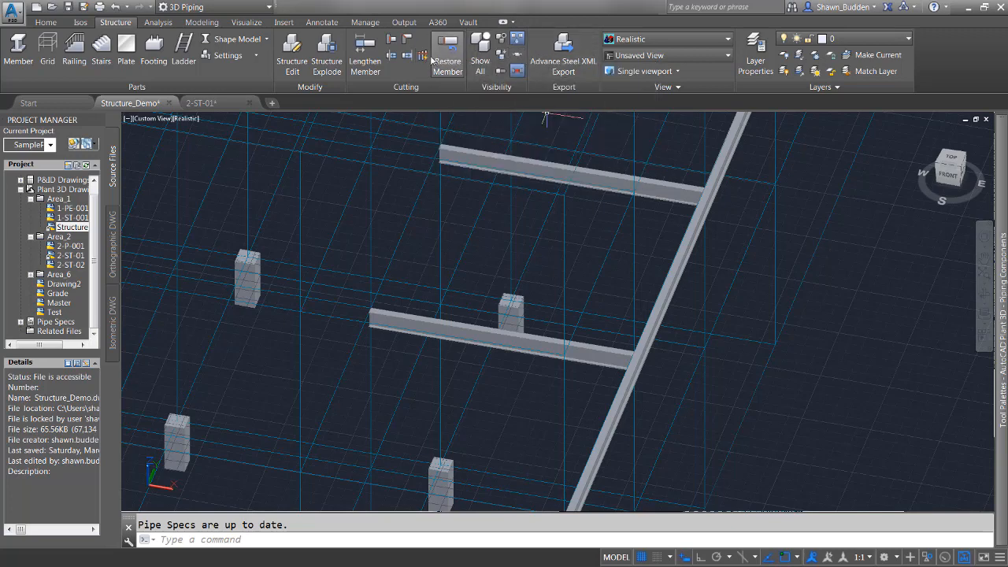
# Cut back both horizontal beams from the diagonal beam with the edge cut tool, using a 2' cut-back gap.
pyautogui.click(424, 57)
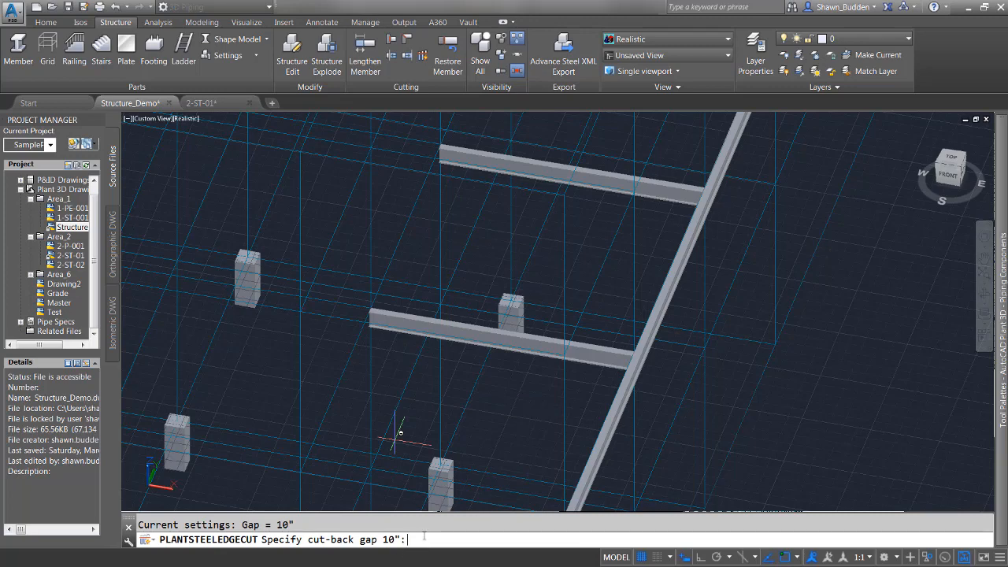
pyautogui.write('24')
pyautogui.press('Return')
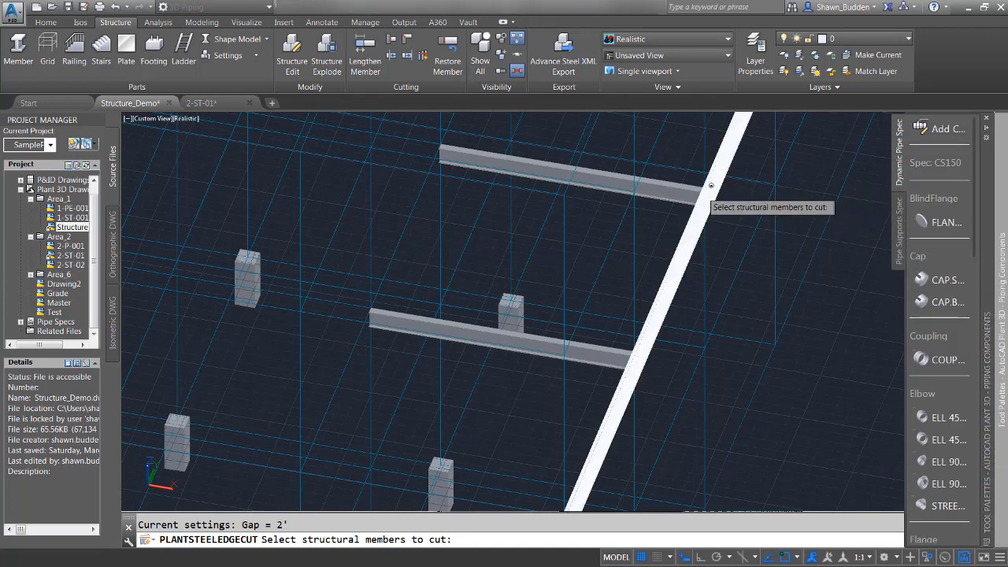
pyautogui.click(671, 187)
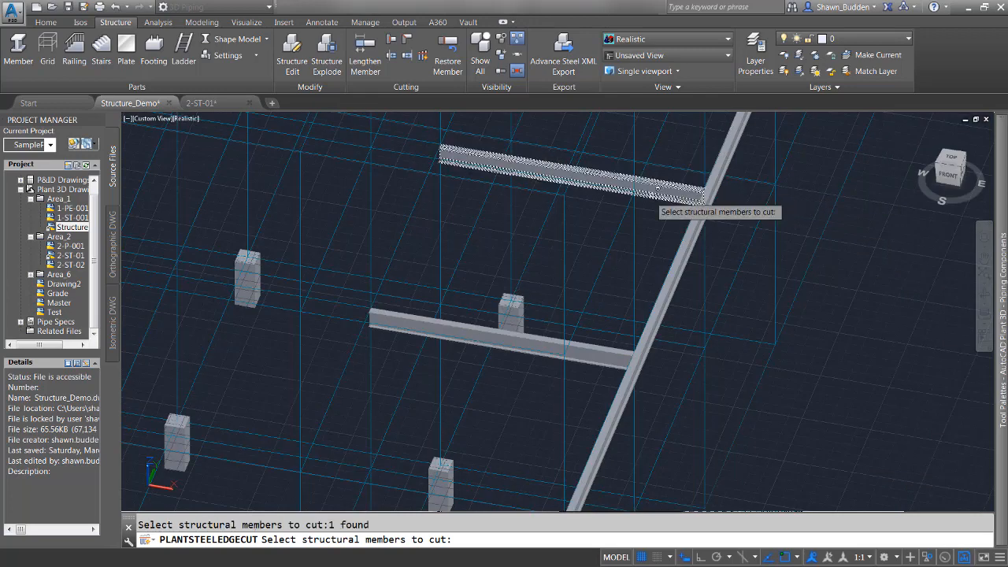
pyautogui.click(617, 346)
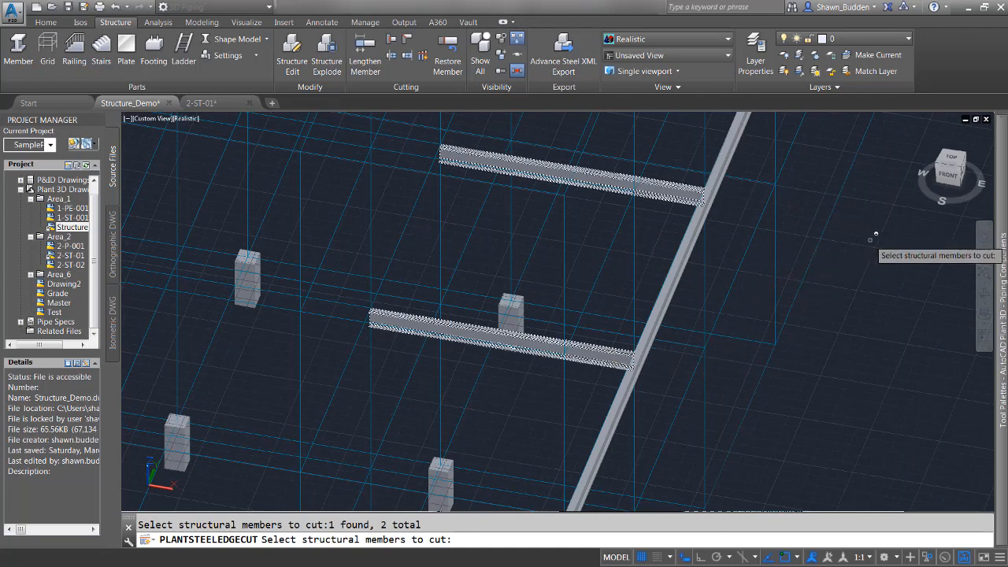
pyautogui.press('Return')
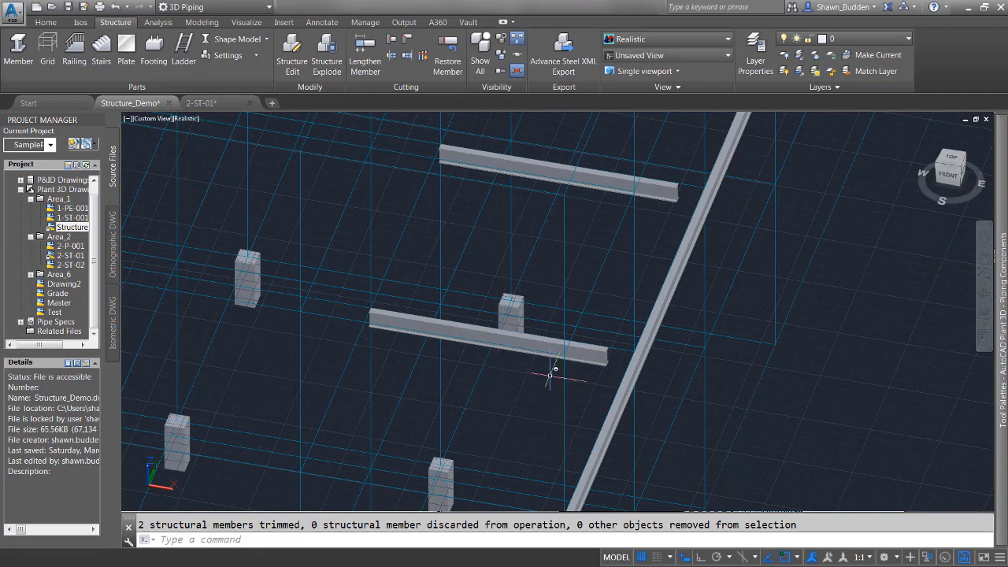
pyautogui.moveTo(776, 324)
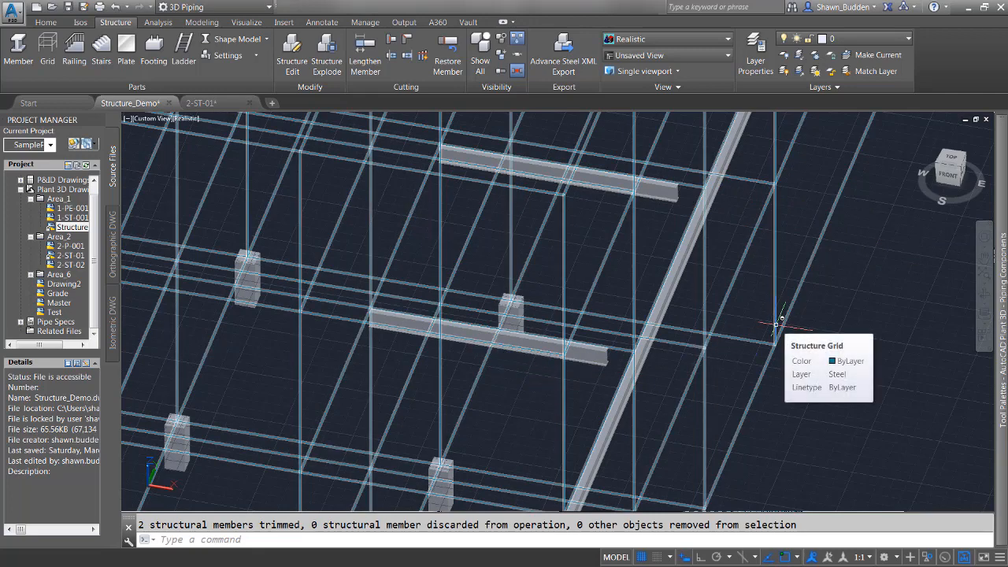